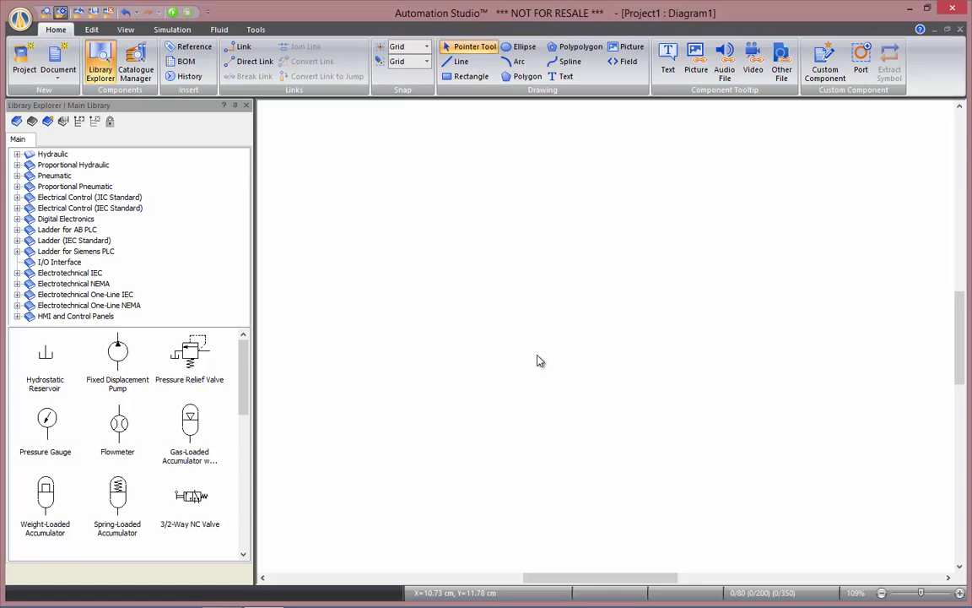
- Place a fixed displacement pump, a tank and a pressure relief valve on the diagram
left_click_drag(133, 348, 509, 386)
left_click_drag(90, 386, 507, 436)
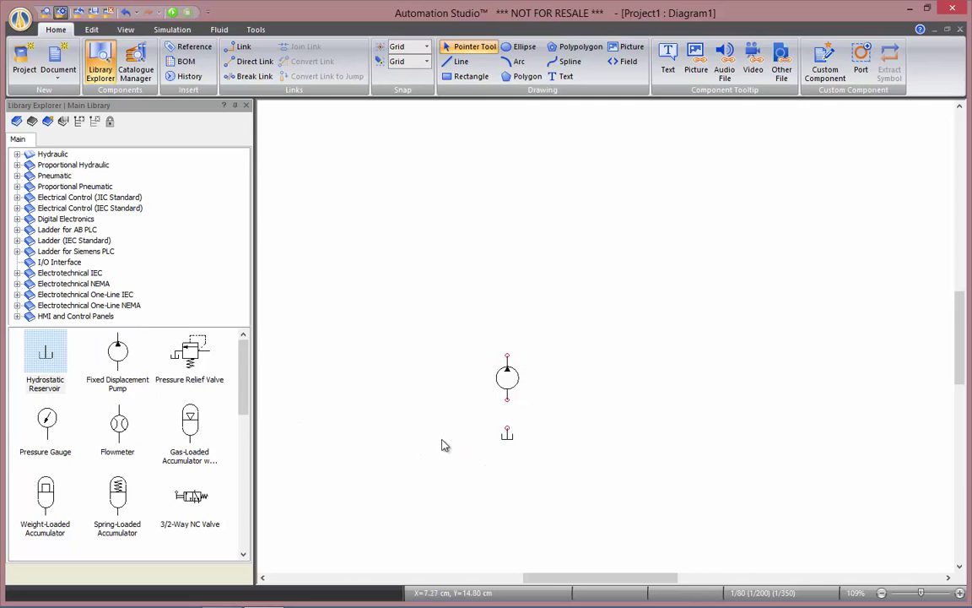
left_click_drag(227, 389, 430, 328)
left_click_drag(244, 387, 239, 434)
- Add a double-acting cylinder, a 4-port proportional valve and a joystick, then fit the page
left_click_drag(44, 479, 514, 174)
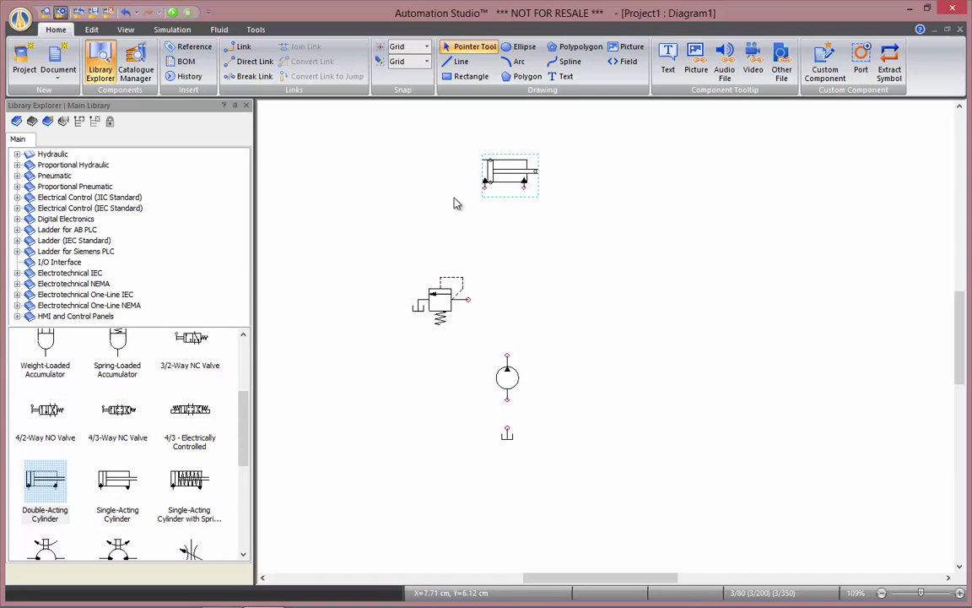
left_click(82, 166)
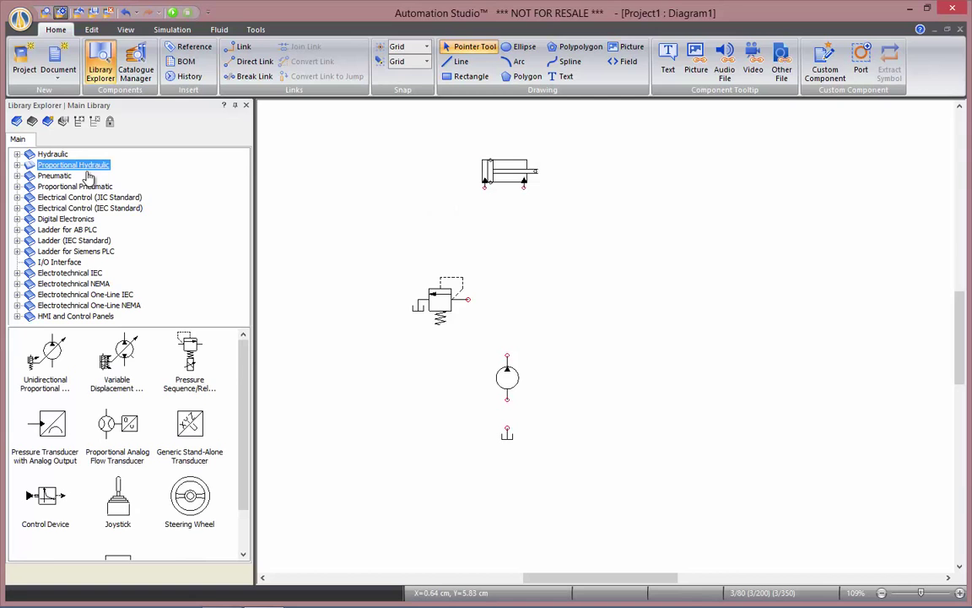
left_click_drag(239, 383, 235, 423)
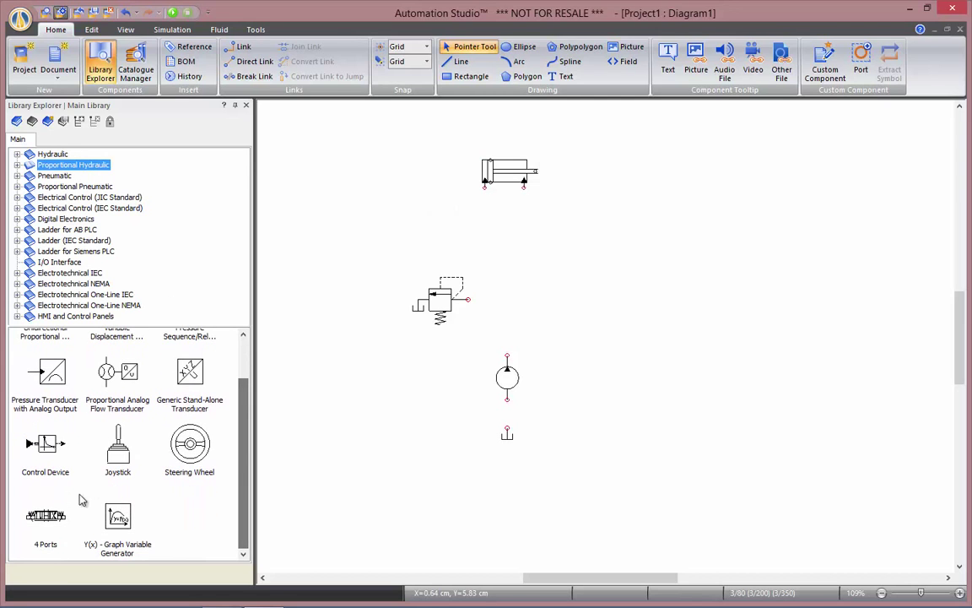
left_click_drag(83, 504, 512, 245)
left_click(547, 309)
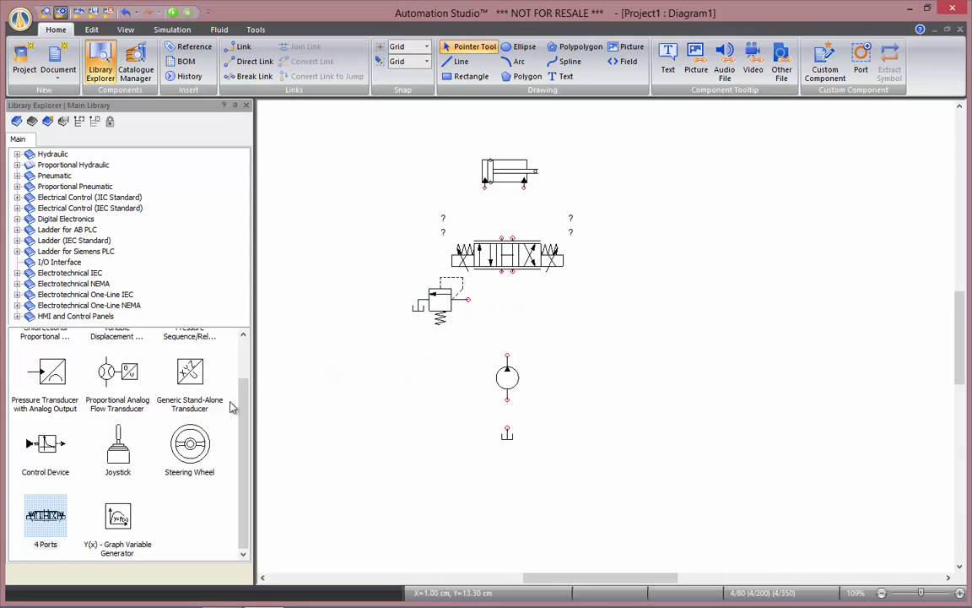
left_click_drag(123, 453, 629, 312)
right_click(571, 405)
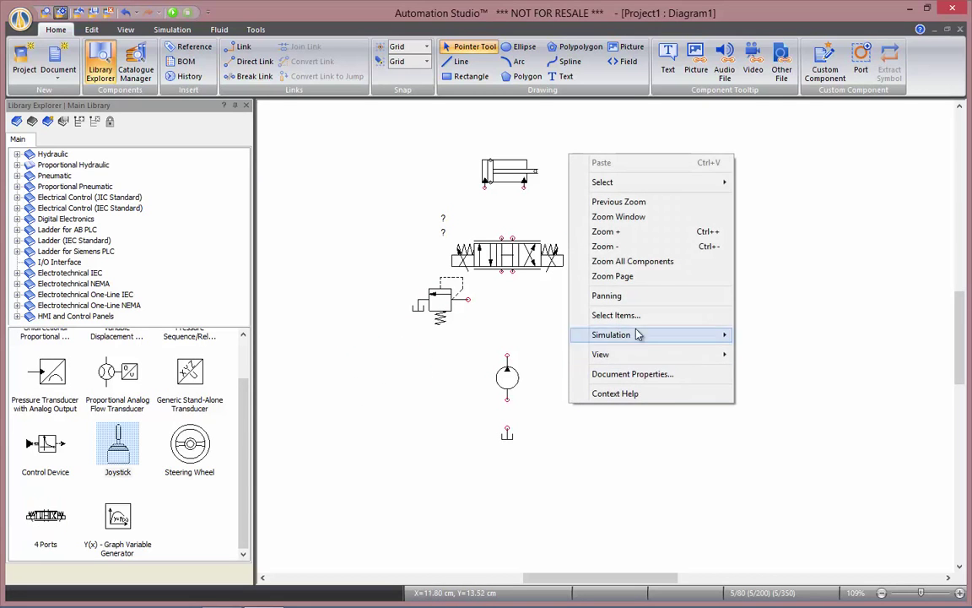
left_click(634, 276)
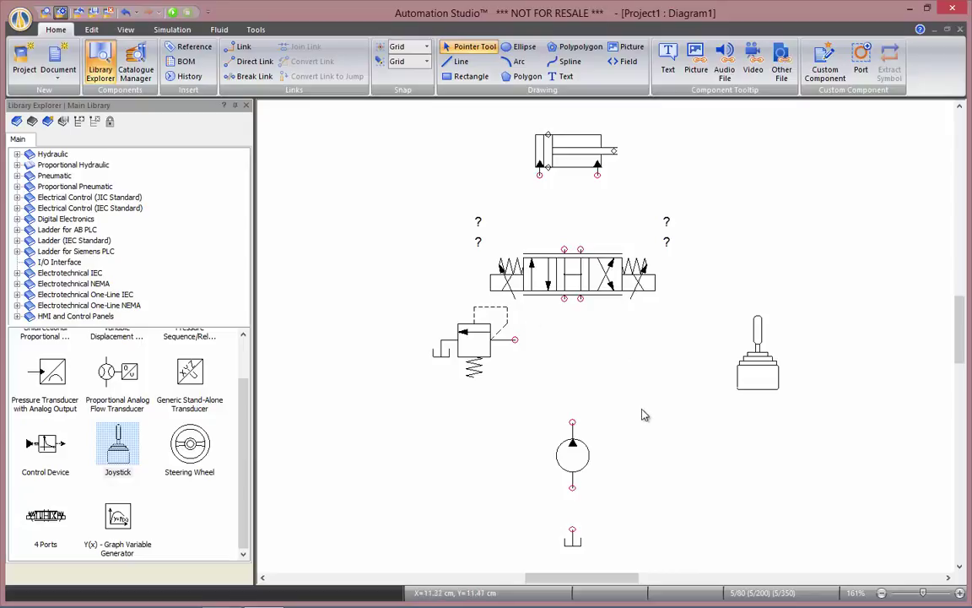
- Connect tank, pump, relief valve, valve P/A/B ports, cylinder and the tank return line
left_click_drag(572, 529, 563, 298)
left_click(511, 264)
left_click_drag(511, 264, 520, 263)
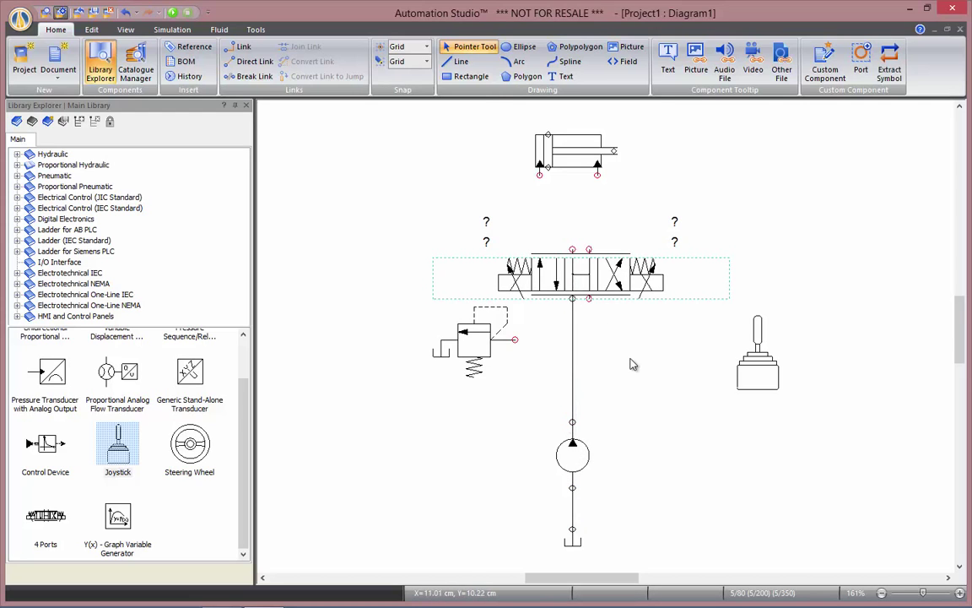
left_click_drag(515, 340, 572, 339)
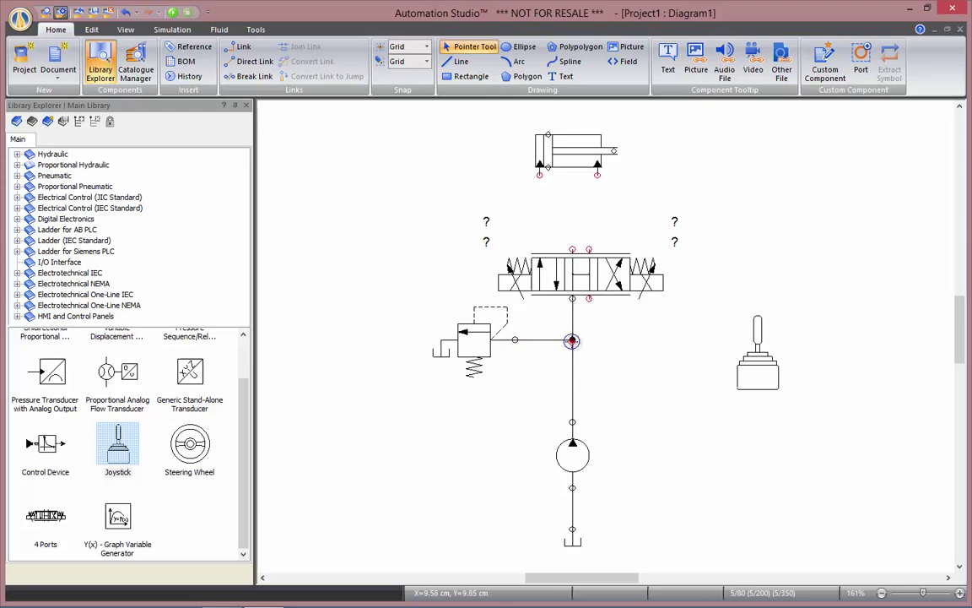
mouse_move(565, 173)
left_mouse_down()
mouse_move(599, 173)
mouse_move(574, 178)
mouse_move(582, 254)
mouse_move(587, 207)
mouse_move(630, 175)
left_mouse_up()
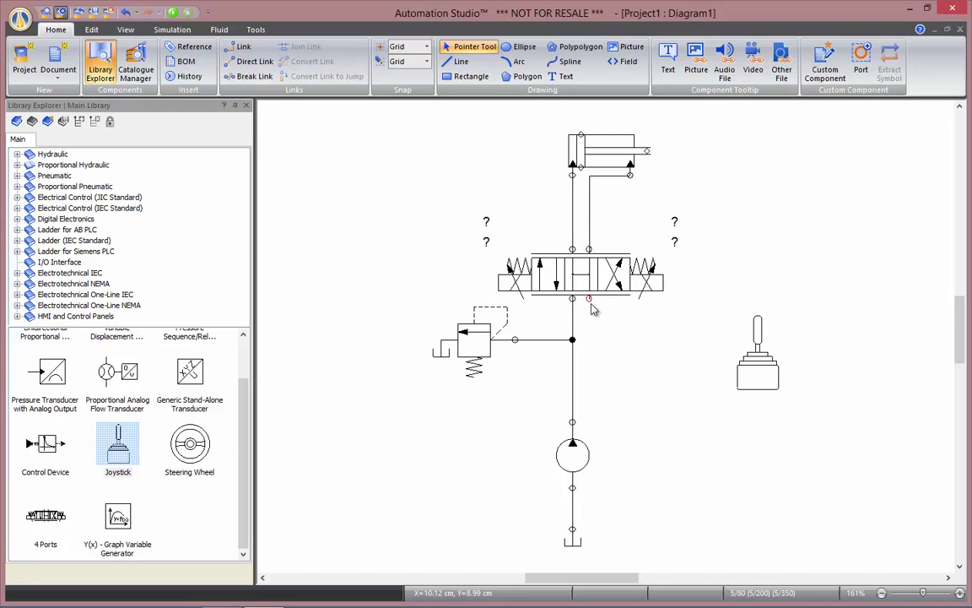
mouse_move(590, 300)
left_mouse_down()
mouse_move(587, 412)
mouse_move(609, 475)
mouse_move(606, 463)
mouse_move(573, 529)
left_mouse_up()
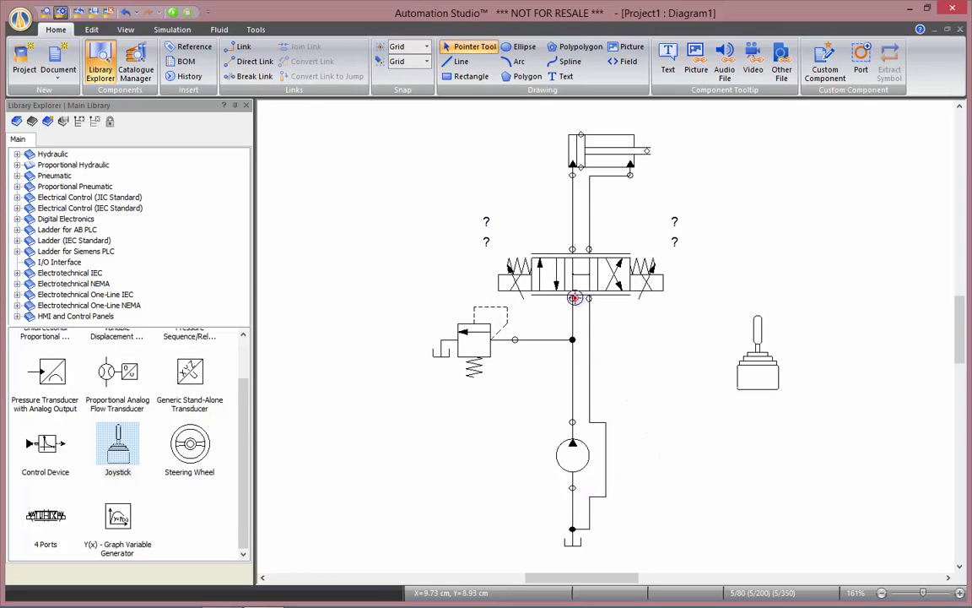
- Assign the joystick's JY_X output to the proportional valve's E1 input signal
double_click(580, 275)
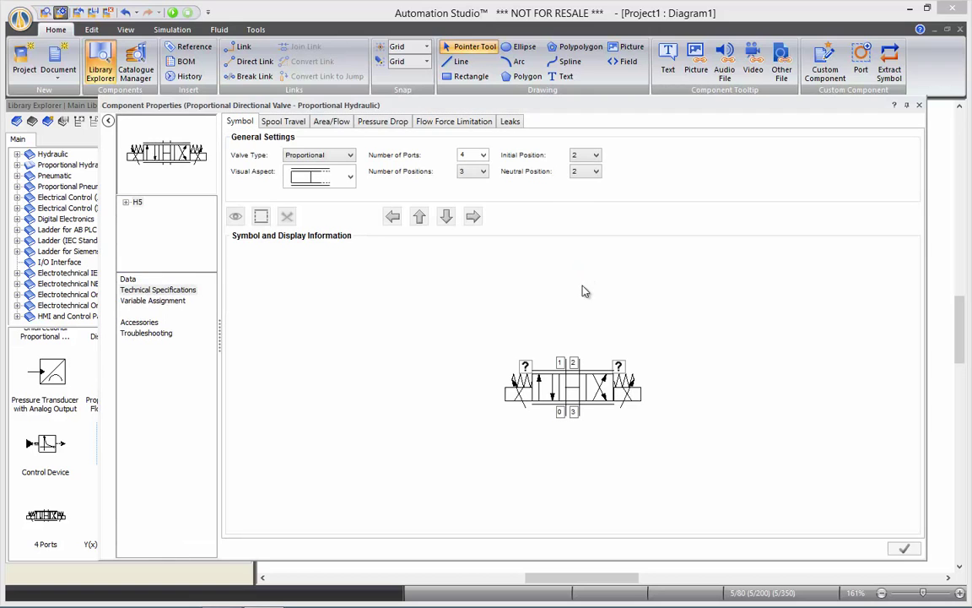
left_click(188, 302)
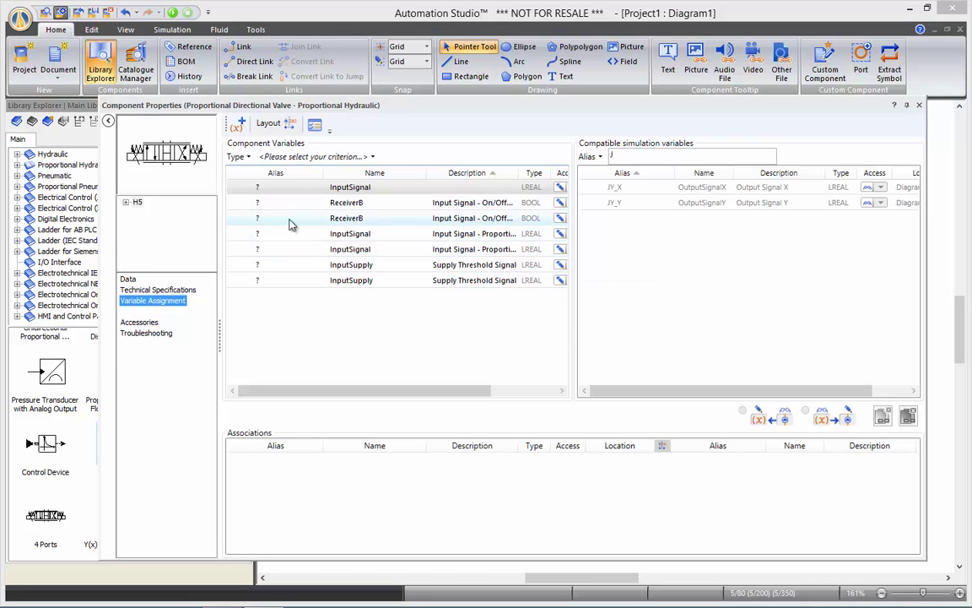
left_click(135, 193)
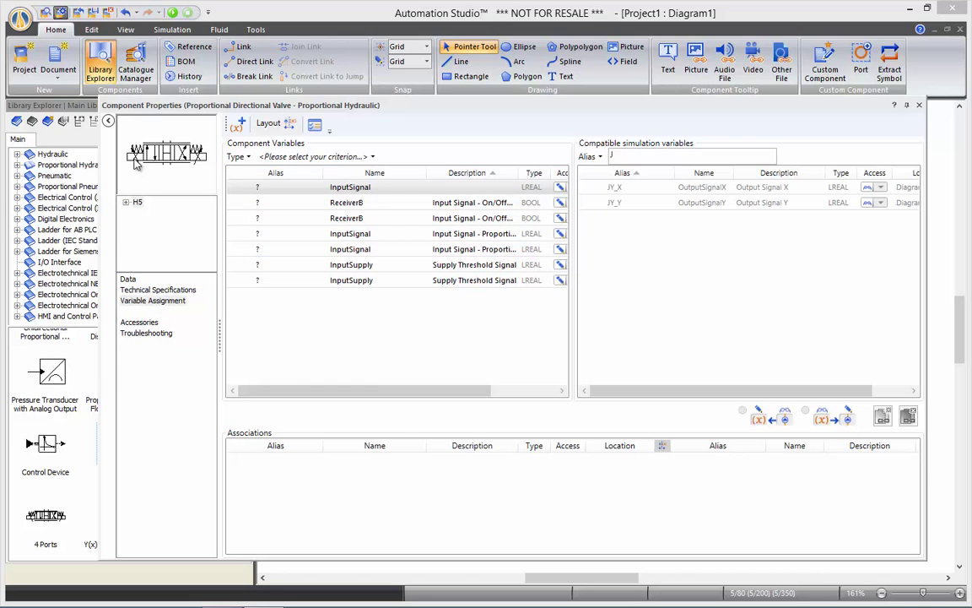
left_click(137, 162)
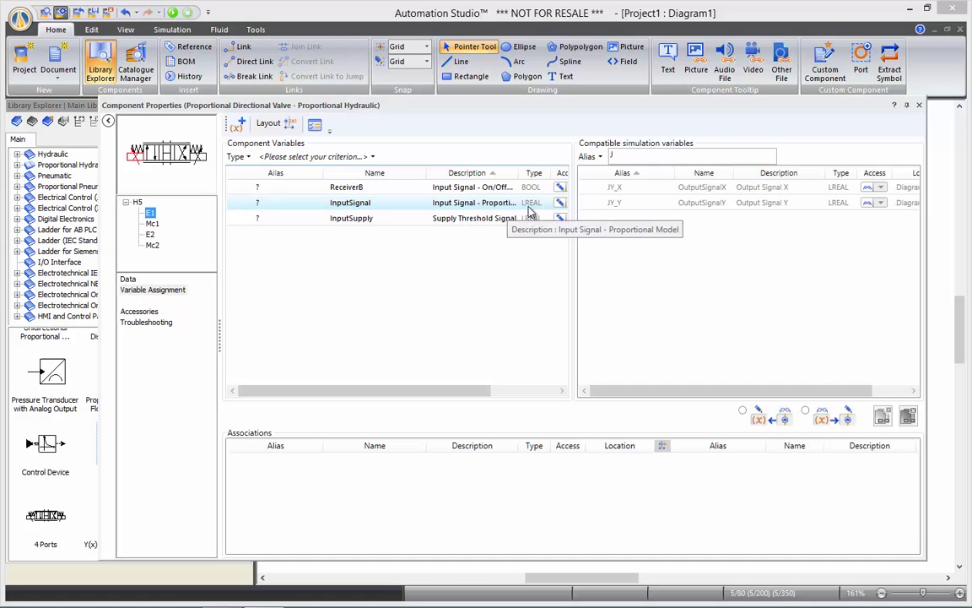
left_click(626, 155)
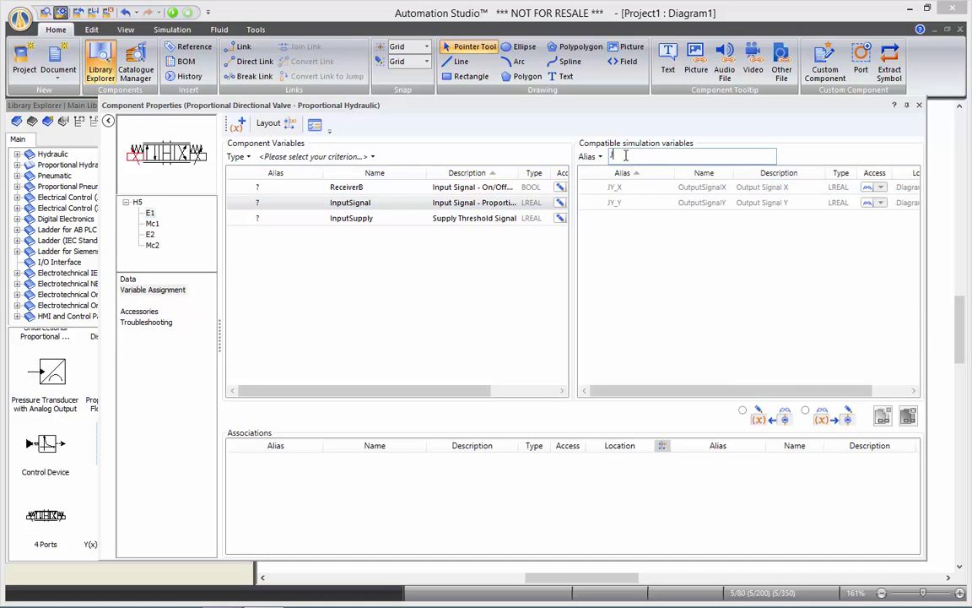
type("J")
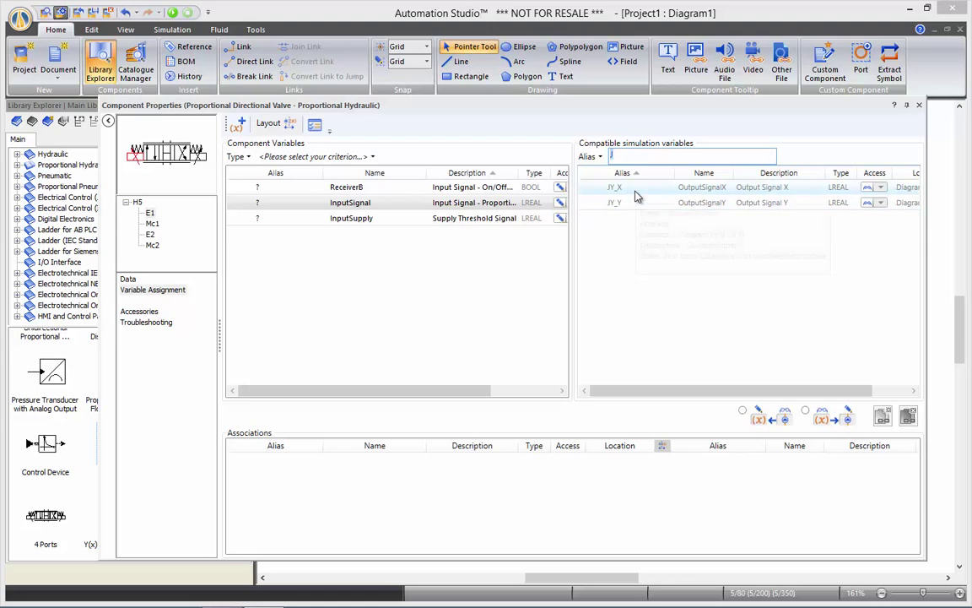
mouse_move(644, 204)
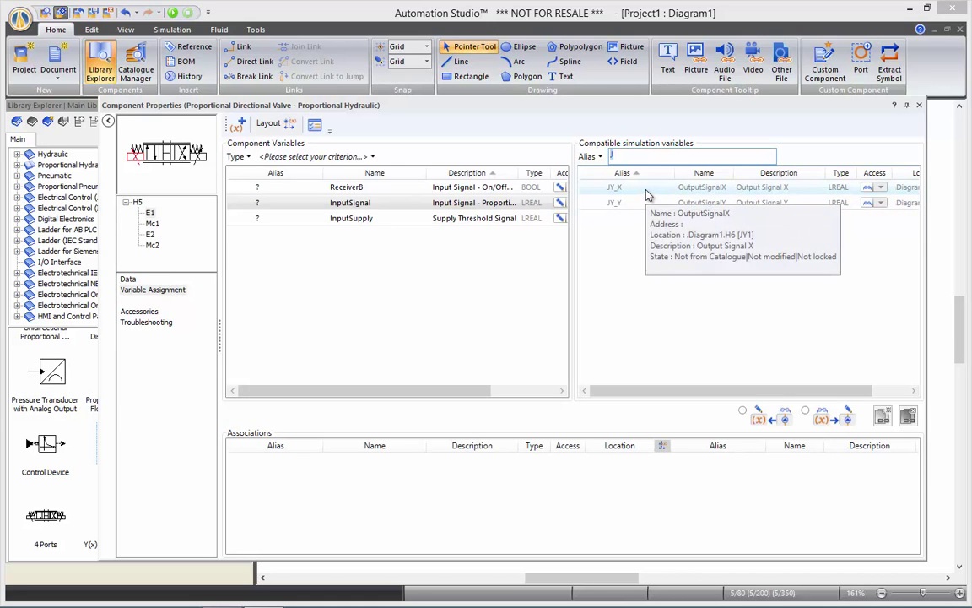
double_click(648, 194)
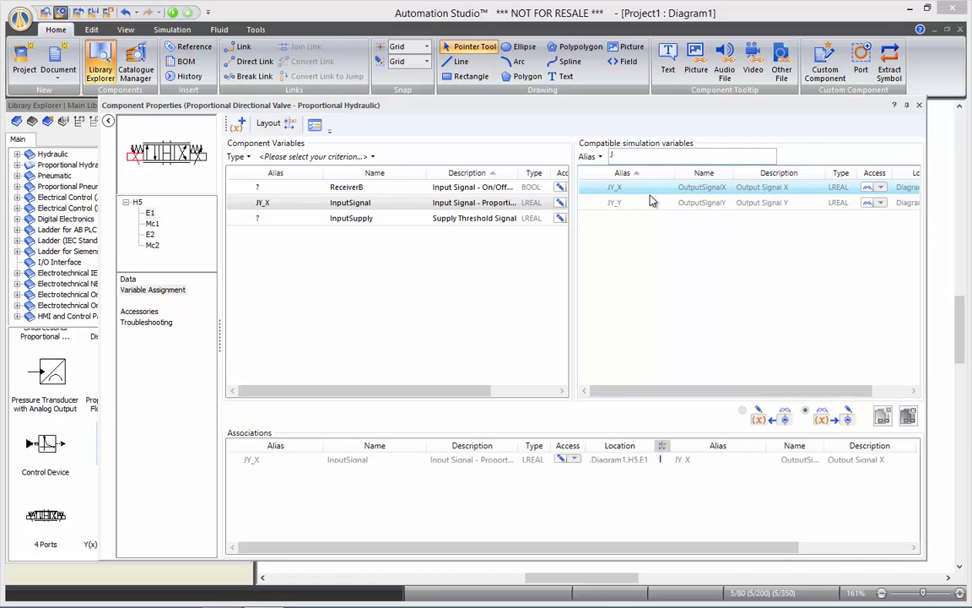
left_click(919, 106)
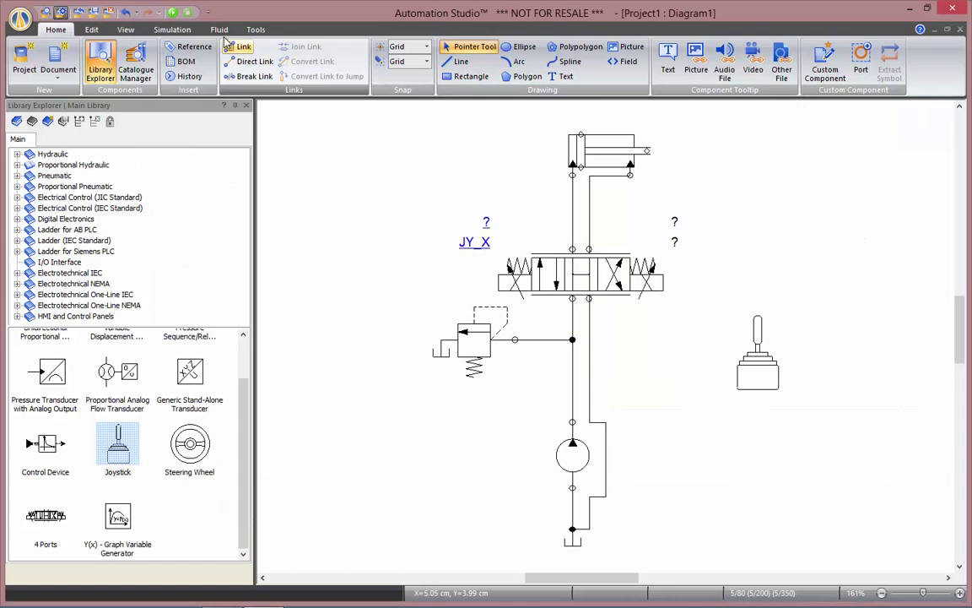
- Start the simulation and attach an MI-1 linear speed readout in cm/s to the cylinder
left_click(173, 12)
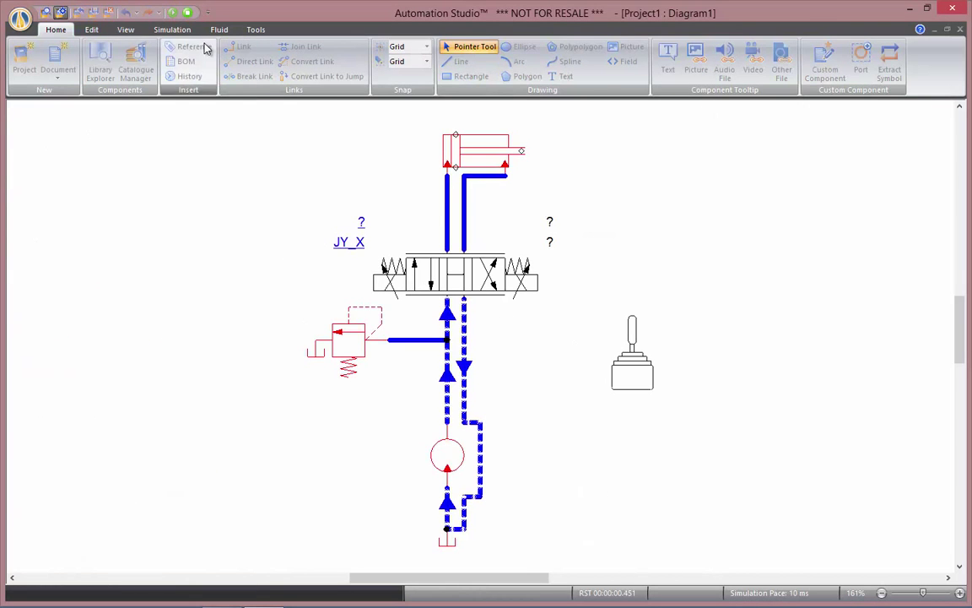
left_click(172, 30)
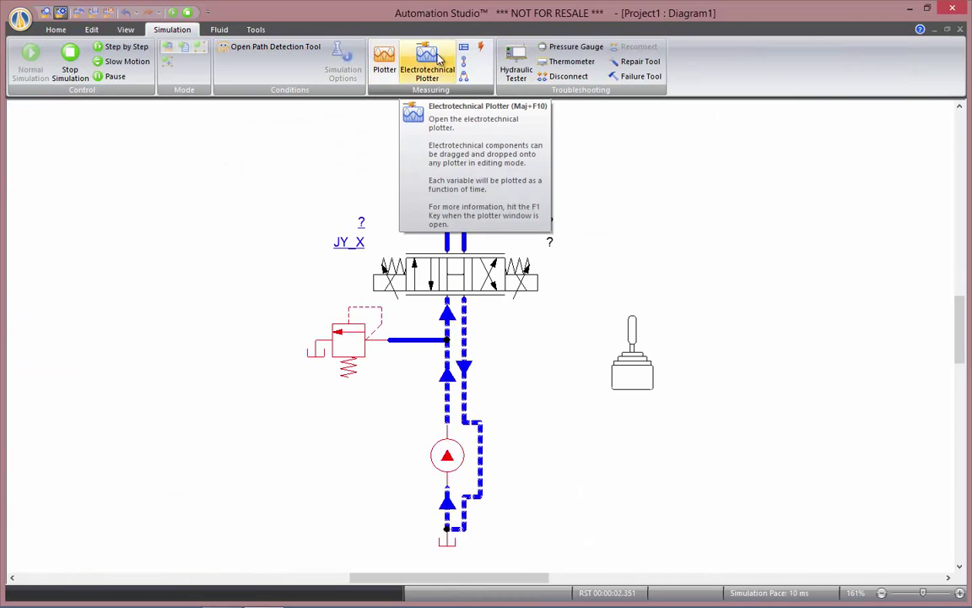
left_click(464, 46)
left_click(511, 134)
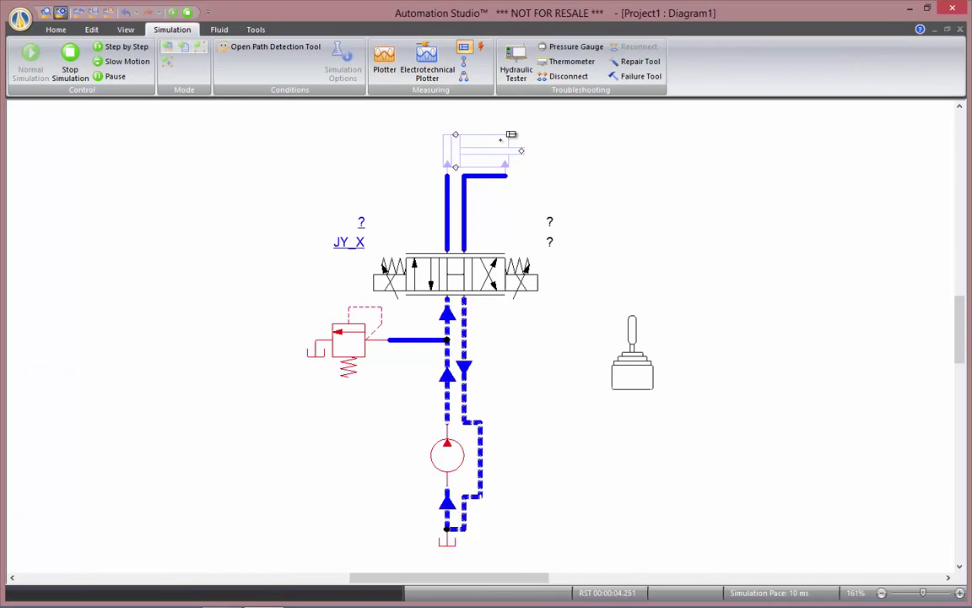
left_click(598, 131)
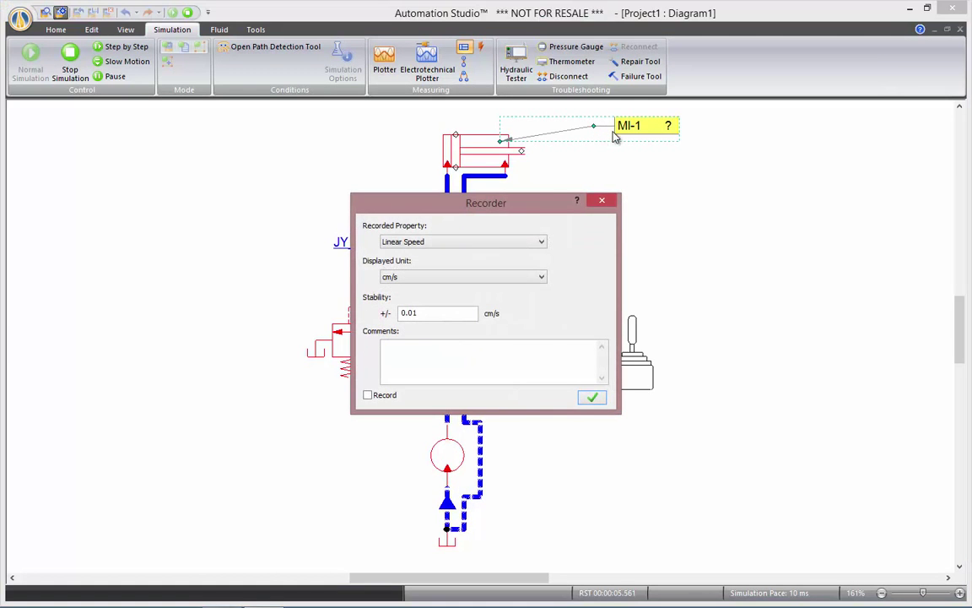
left_click(592, 398)
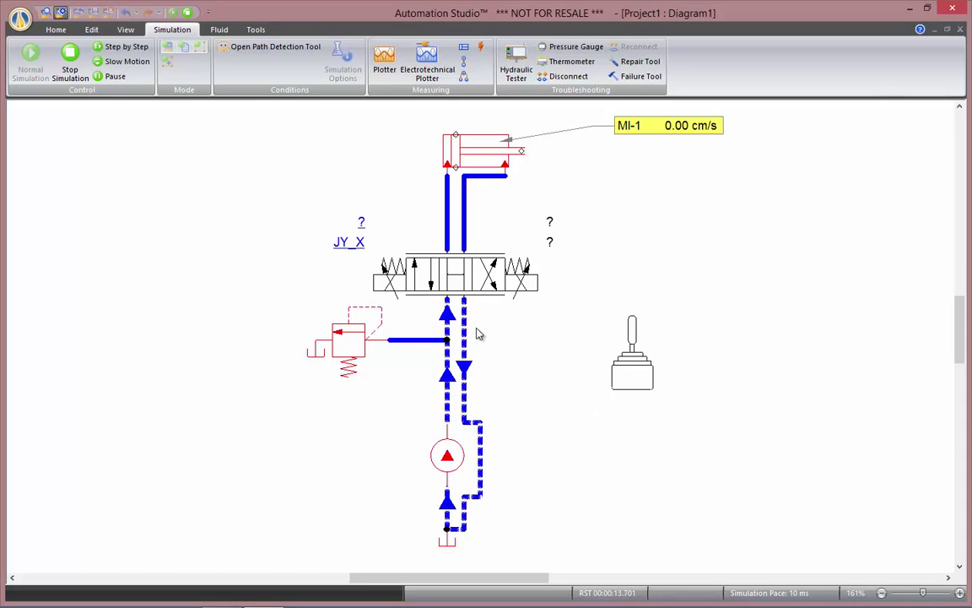
- Tilt the joystick off centre, then further, to drive the cylinder
left_click(632, 367)
left_click_drag(663, 369, 708, 238)
left_click_drag(731, 319, 733, 322)
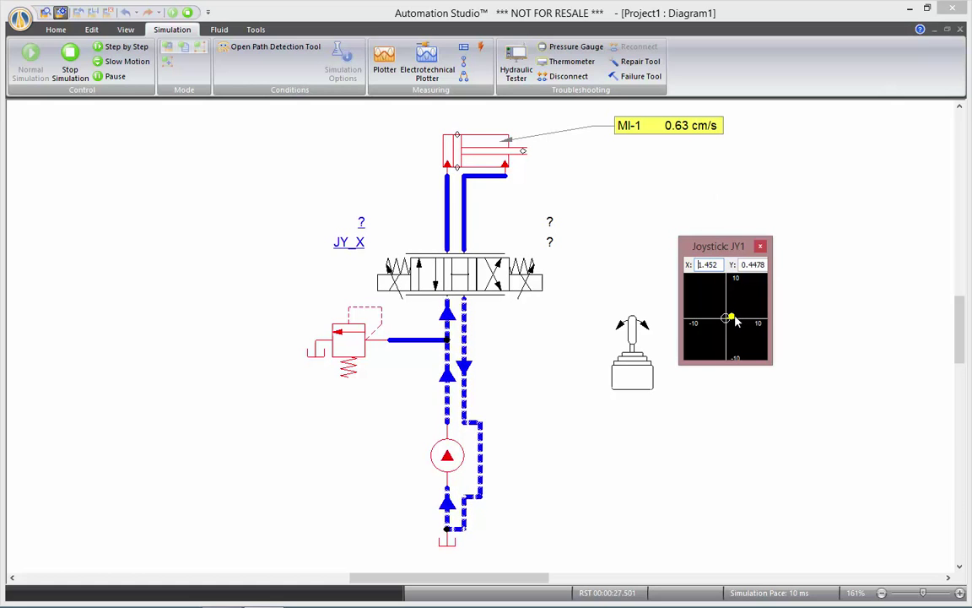
mouse_move(739, 315)
left_mouse_down()
mouse_move(747, 320)
mouse_move(693, 322)
mouse_move(725, 321)
left_mouse_up()
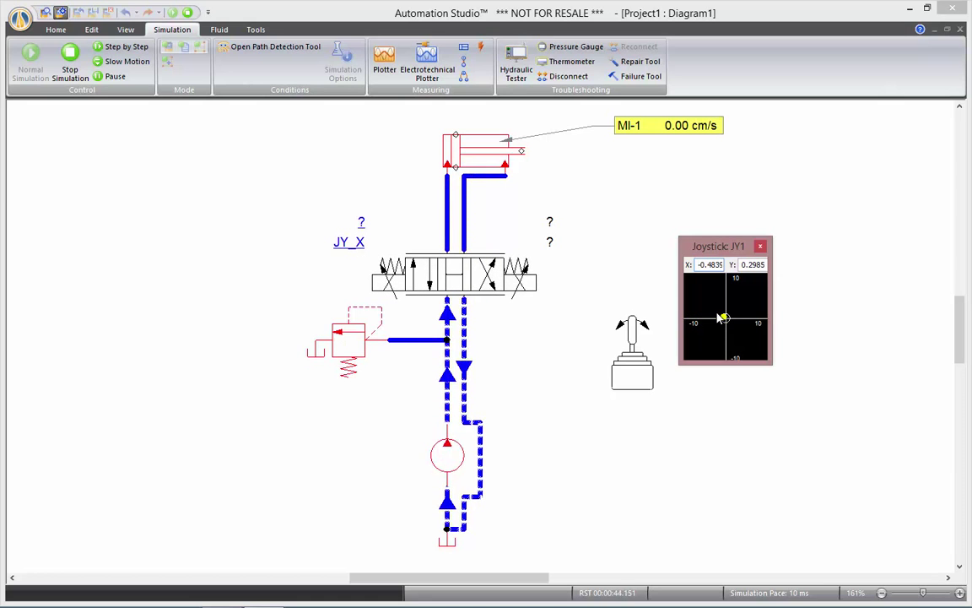
- Stop the simulation and display valve H2's Area/Flow technical specifications
left_click(761, 246)
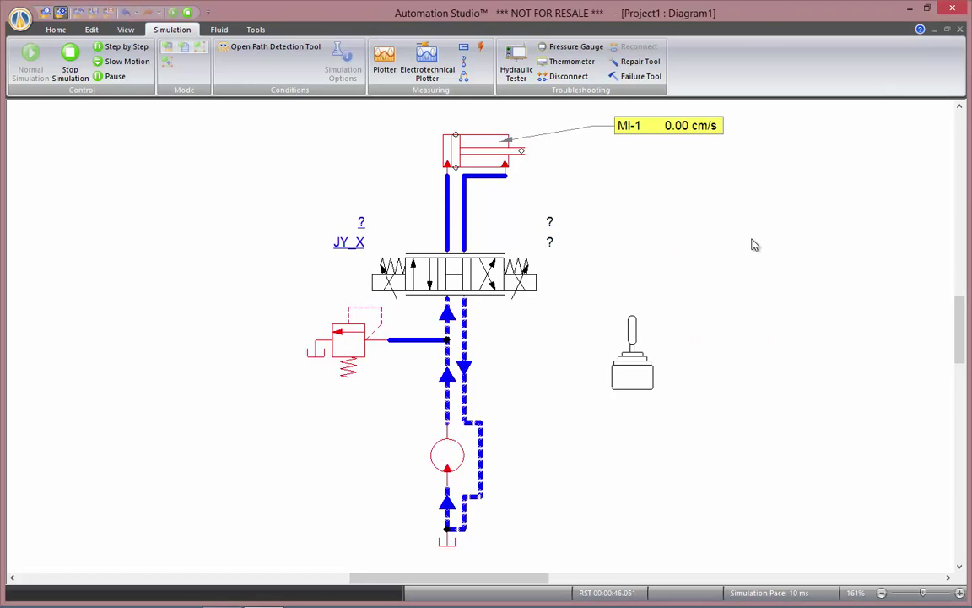
left_click(189, 13)
left_click(189, 13)
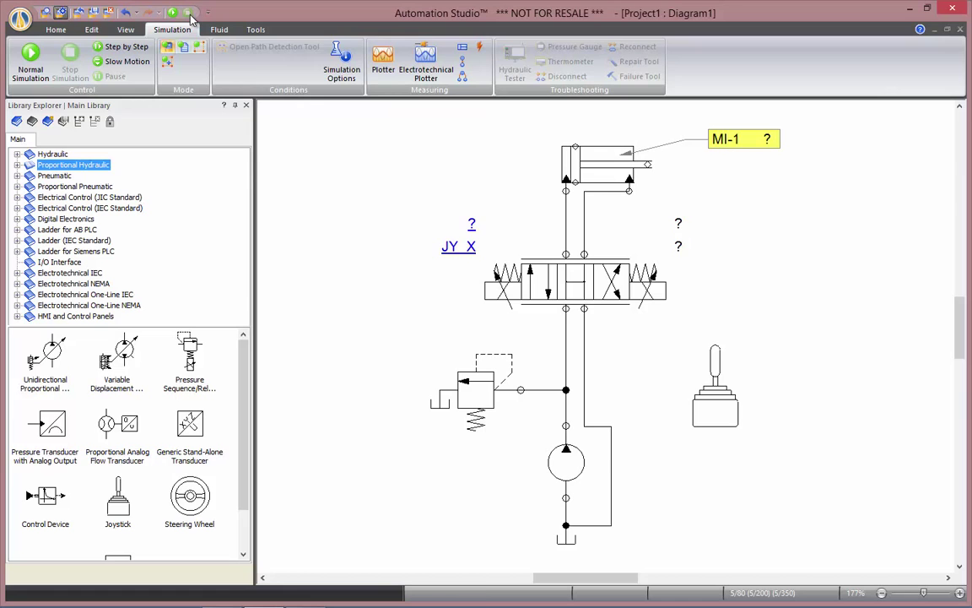
double_click(547, 283)
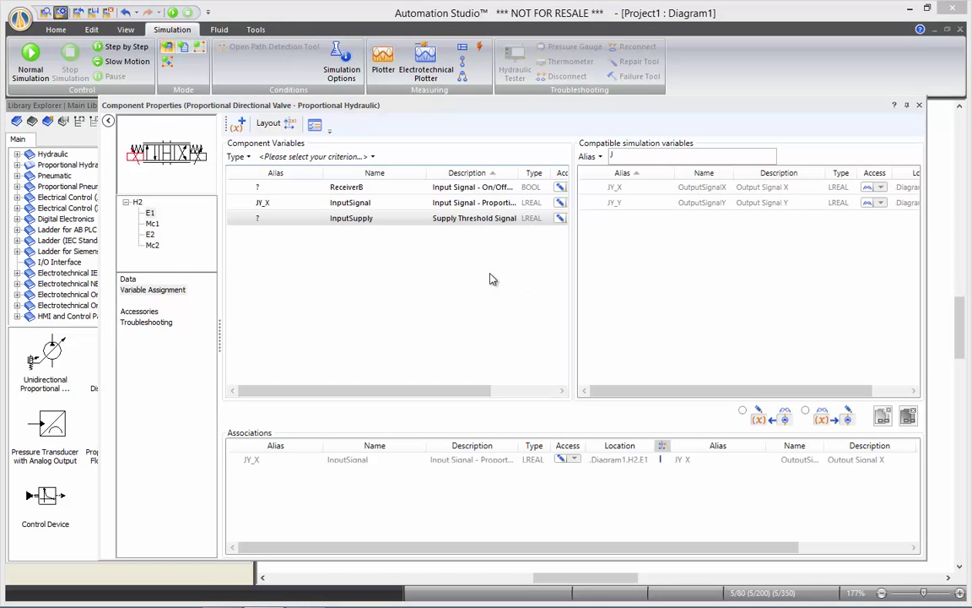
left_click(136, 203)
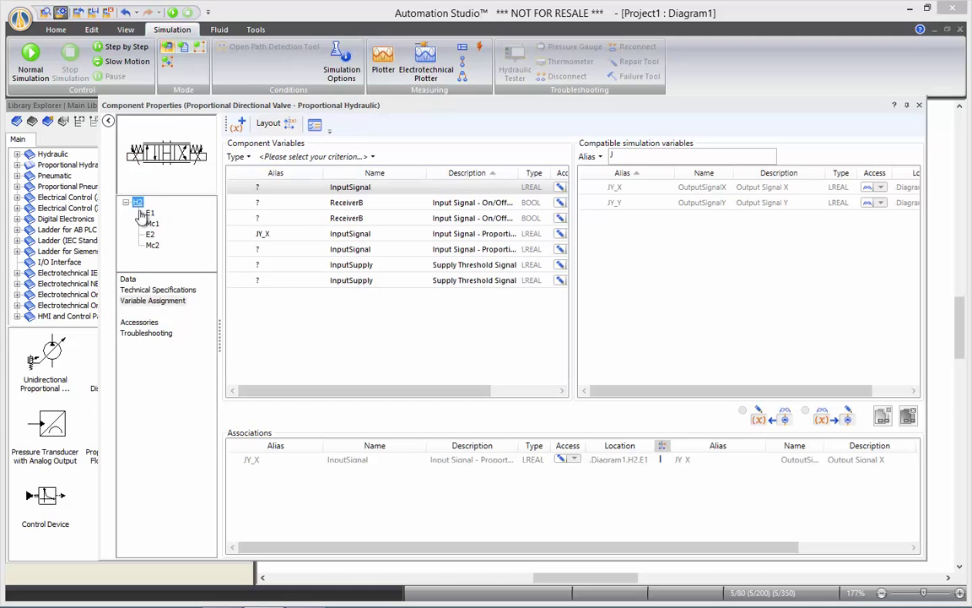
left_click(187, 289)
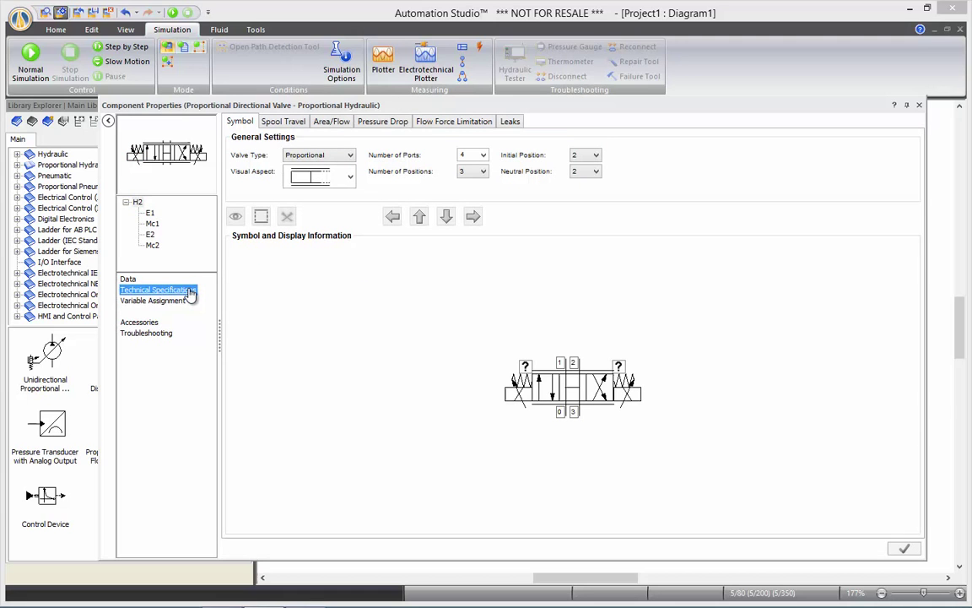
left_click(332, 123)
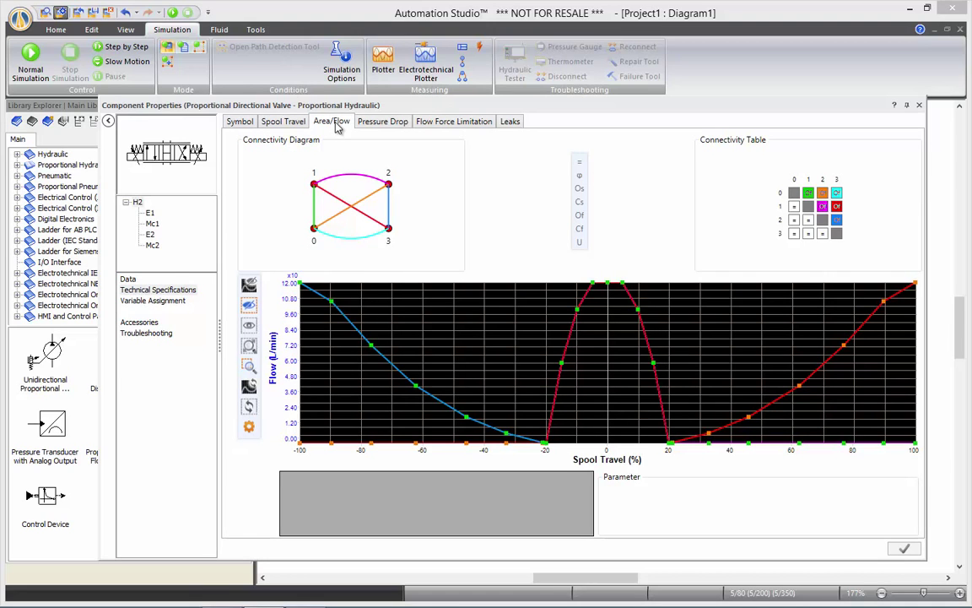
- Highlight the flow curves for connections 0→1, 1→2, 0→2 and 1→3
left_click(315, 210)
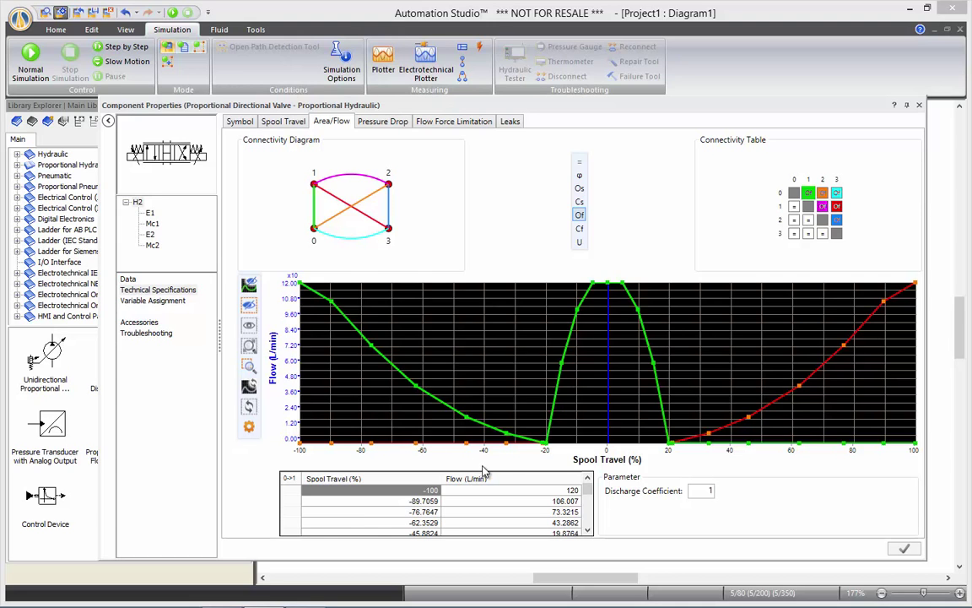
left_click(348, 183)
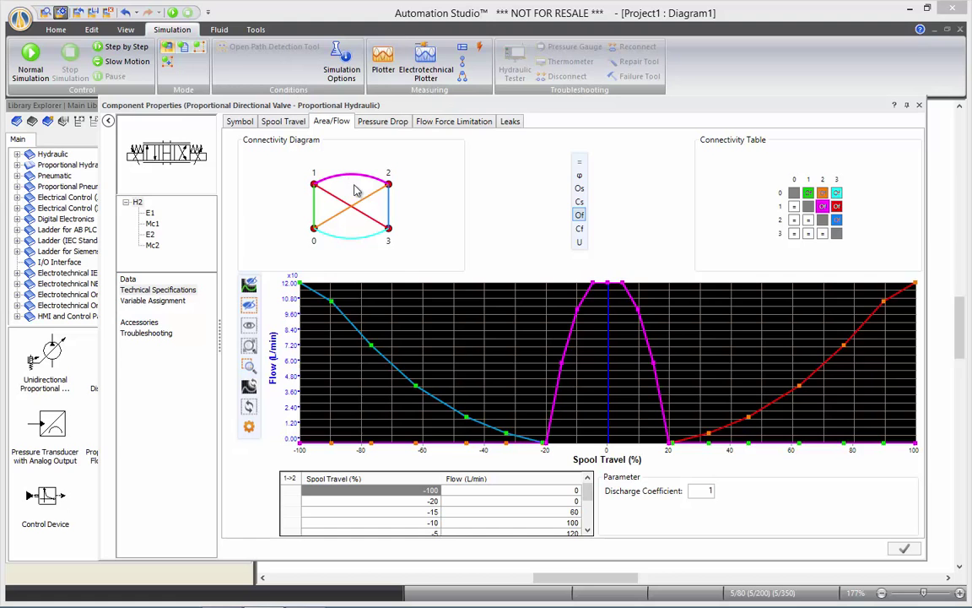
left_click(368, 205)
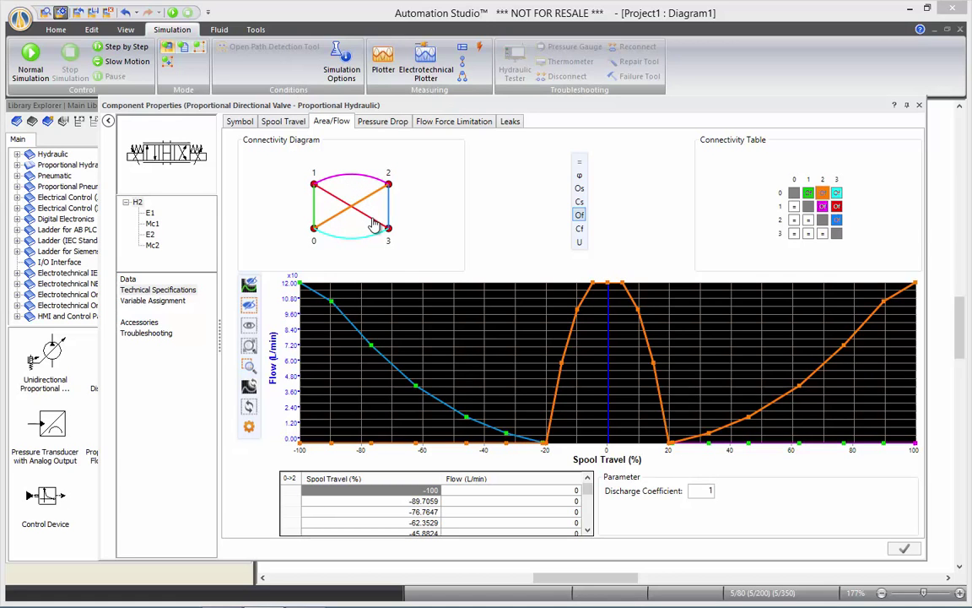
left_click(374, 224)
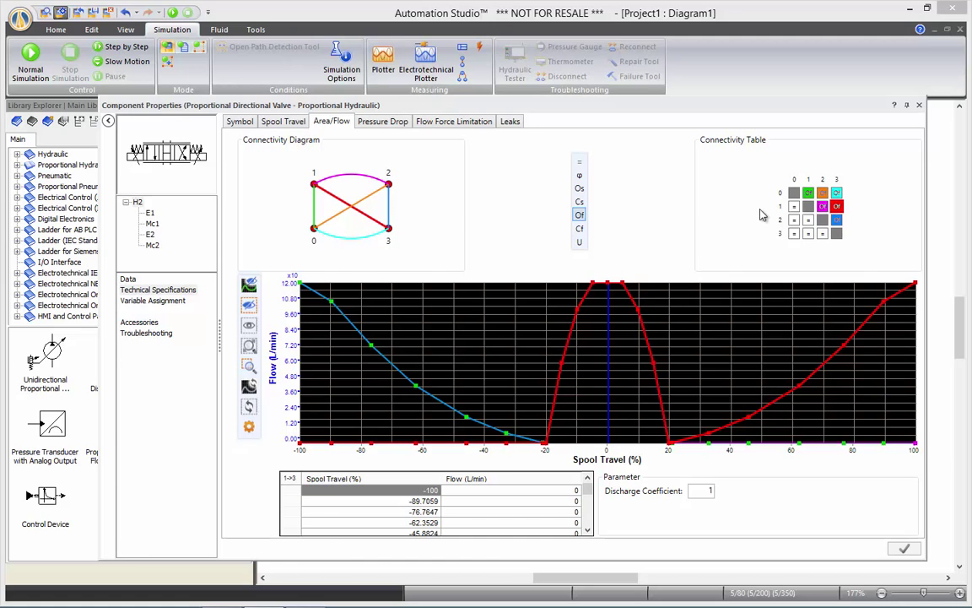
- Close the valve properties, discard Project1's changes and open the open_close project
left_click(920, 105)
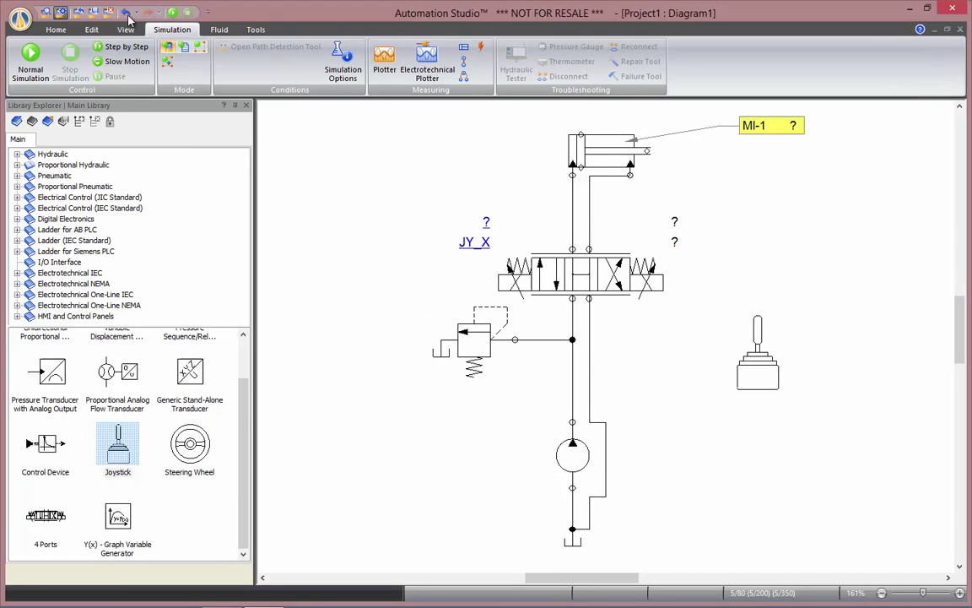
left_click(79, 12)
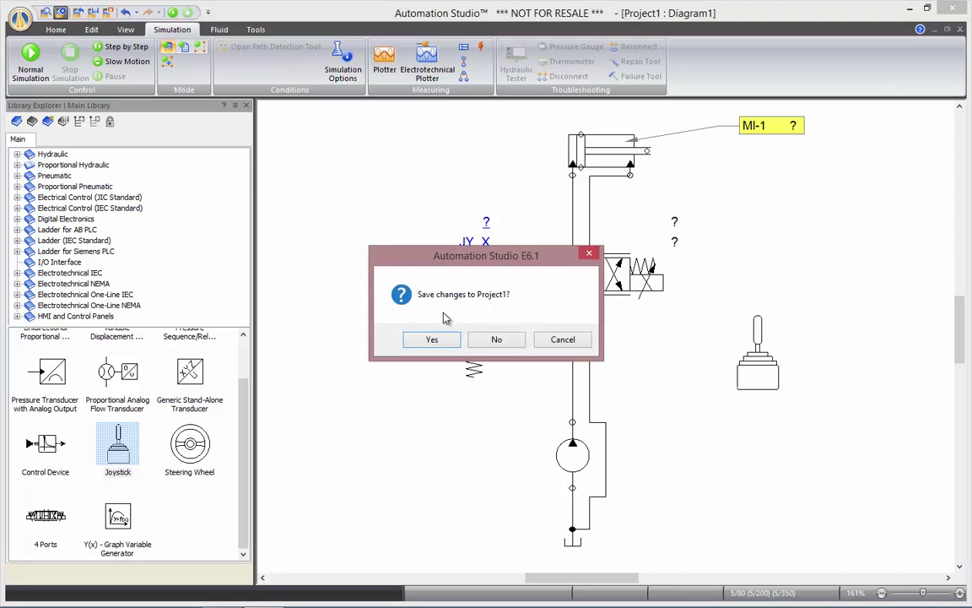
left_click(492, 341)
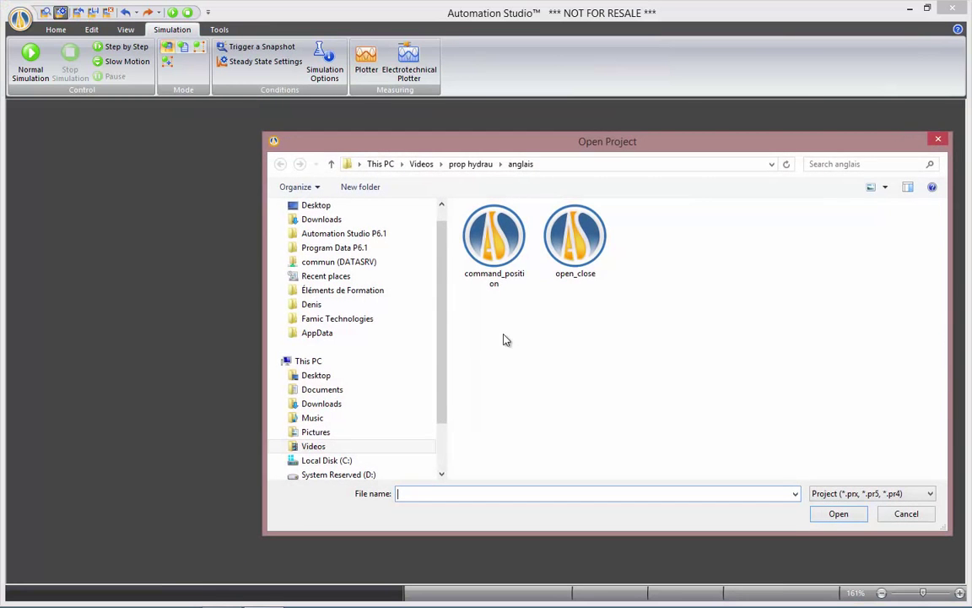
double_click(575, 275)
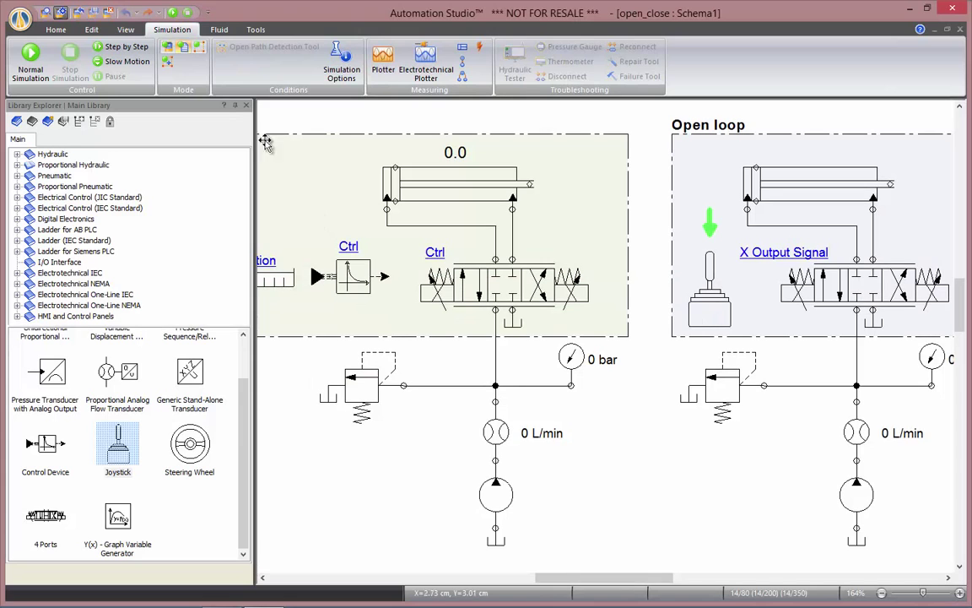
- Run the open_close simulation and push joystick JY1 right to shift the open-loop valve
left_click(173, 12)
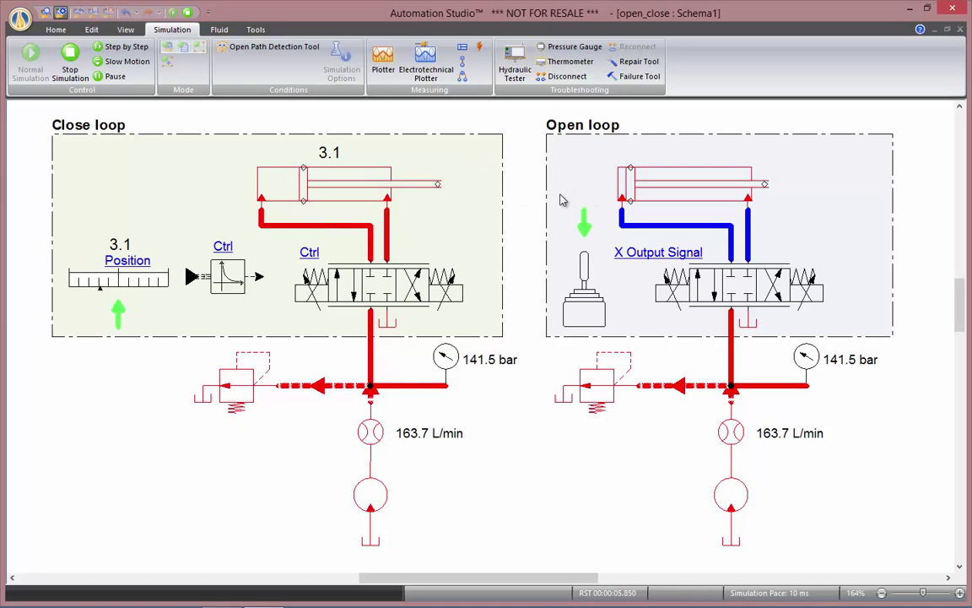
left_click(584, 287)
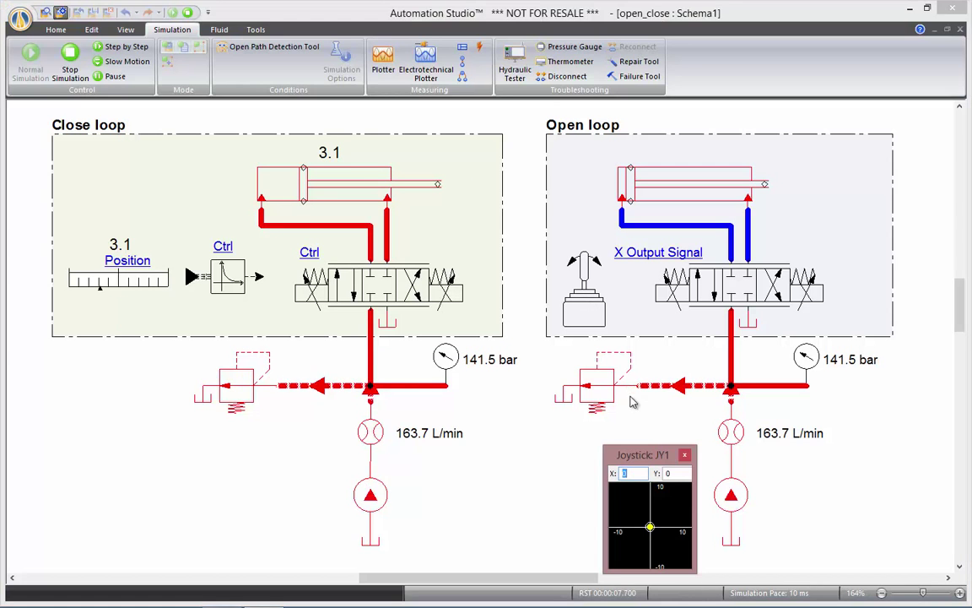
left_click_drag(645, 453, 633, 439)
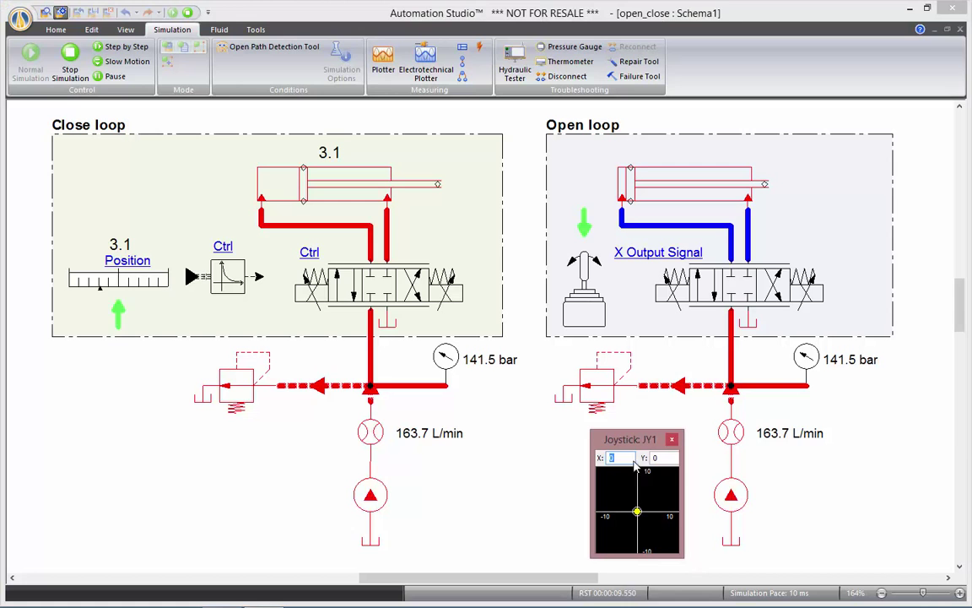
mouse_move(637, 511)
left_mouse_down()
mouse_move(659, 519)
mouse_move(622, 516)
mouse_move(638, 513)
left_mouse_up()
- Set the closed-loop Position setpoint to 7.4, then 2.4, and check the Ctrl PID gains
left_click(672, 441)
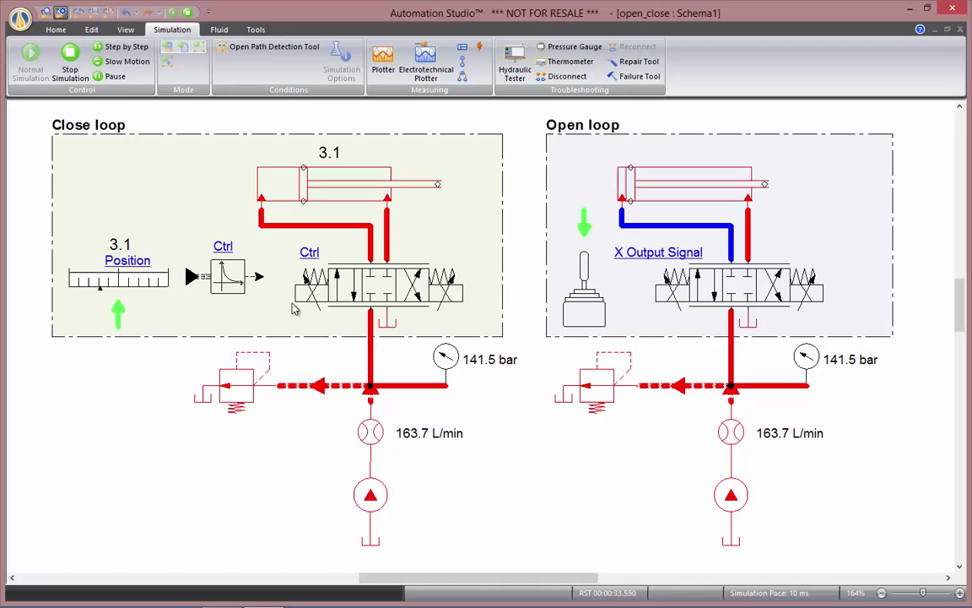
left_click(143, 292)
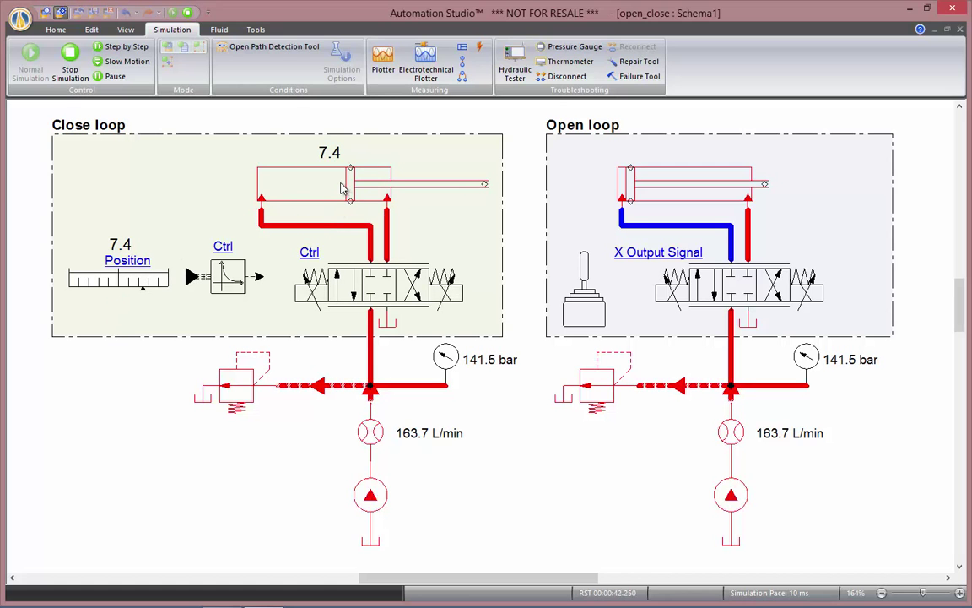
left_click(93, 287)
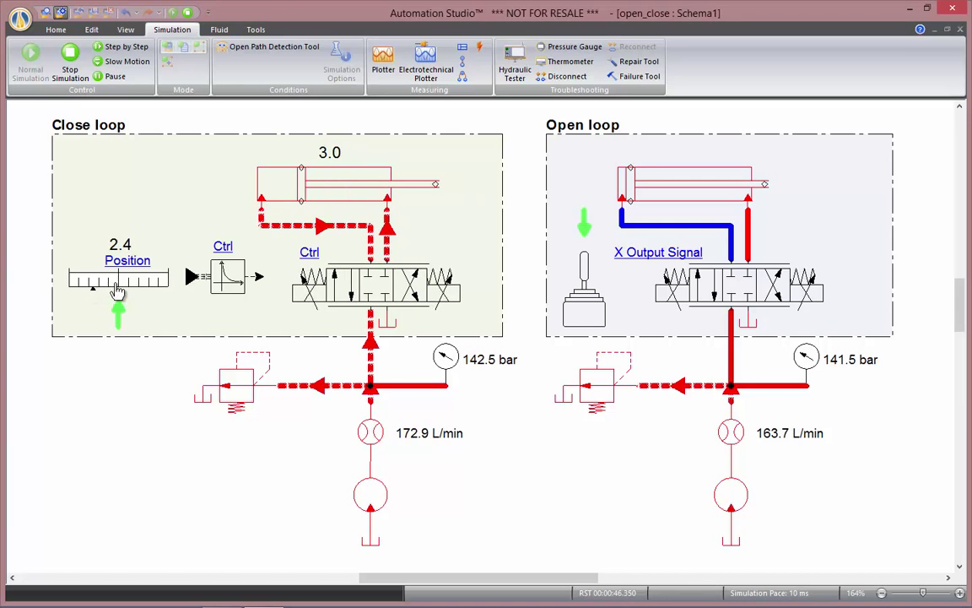
double_click(215, 279)
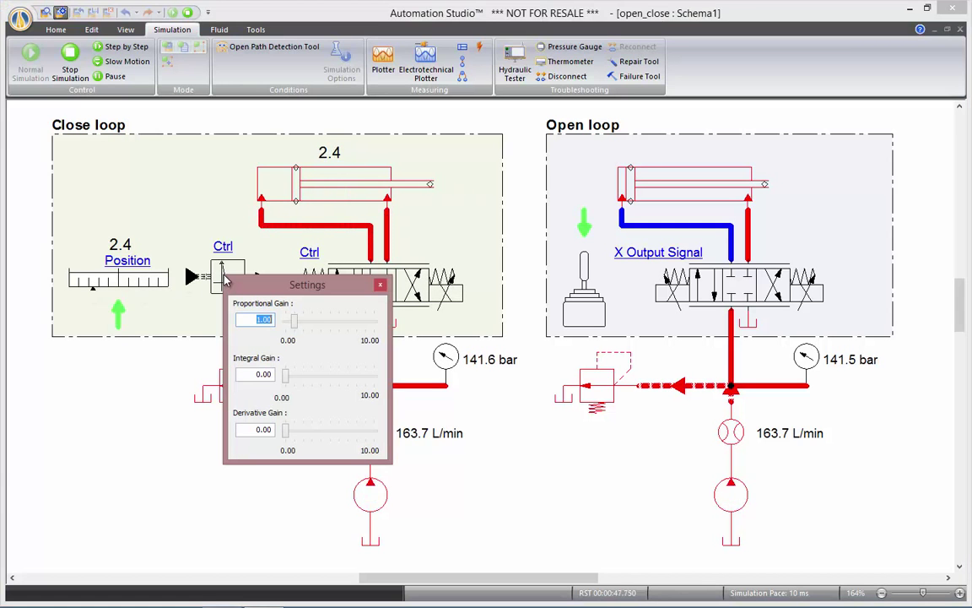
left_click(380, 286)
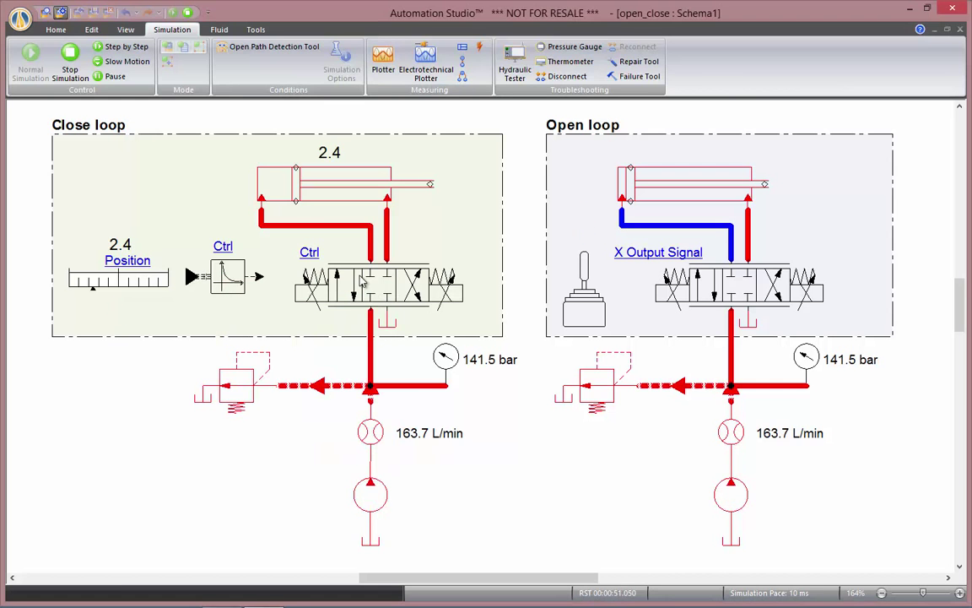
- Stop the simulation and inspect the control device's Output Variable expression
left_click(187, 12)
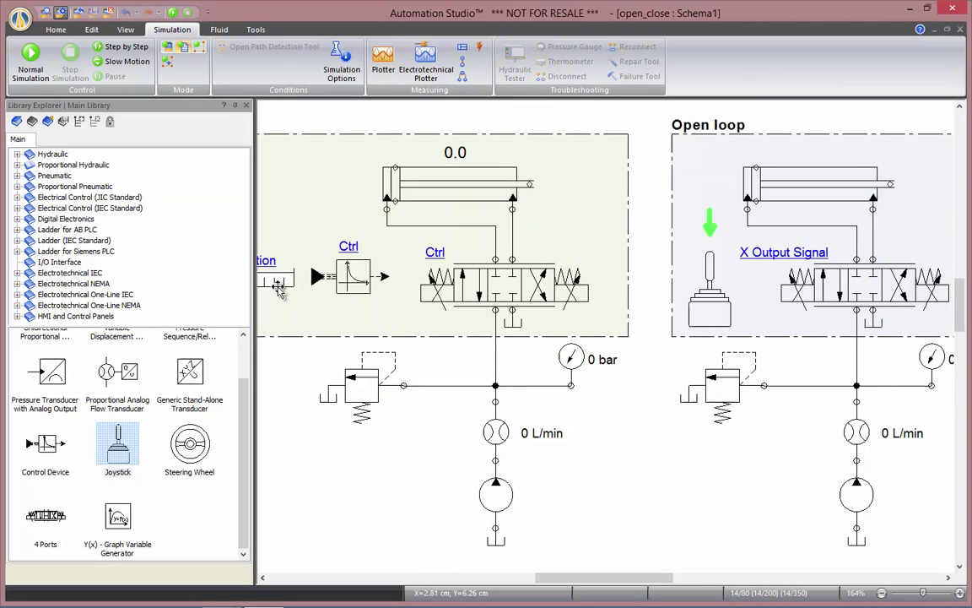
double_click(349, 287)
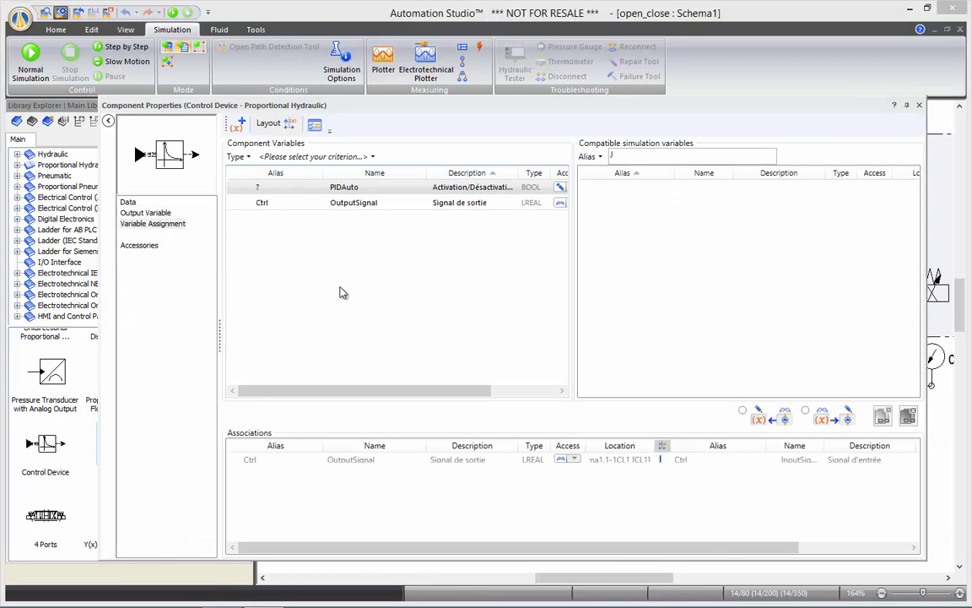
left_click(148, 213)
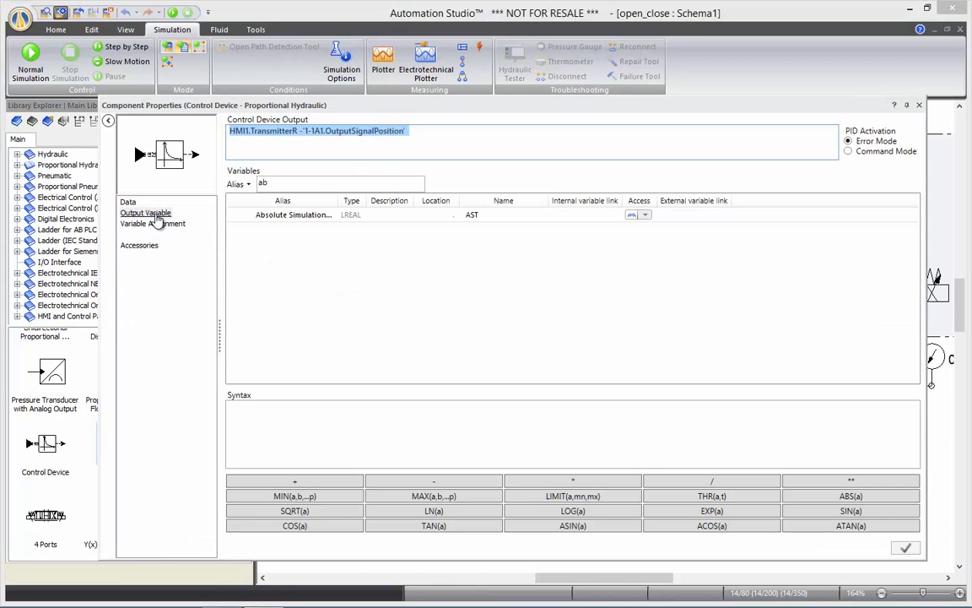
left_click(270, 132)
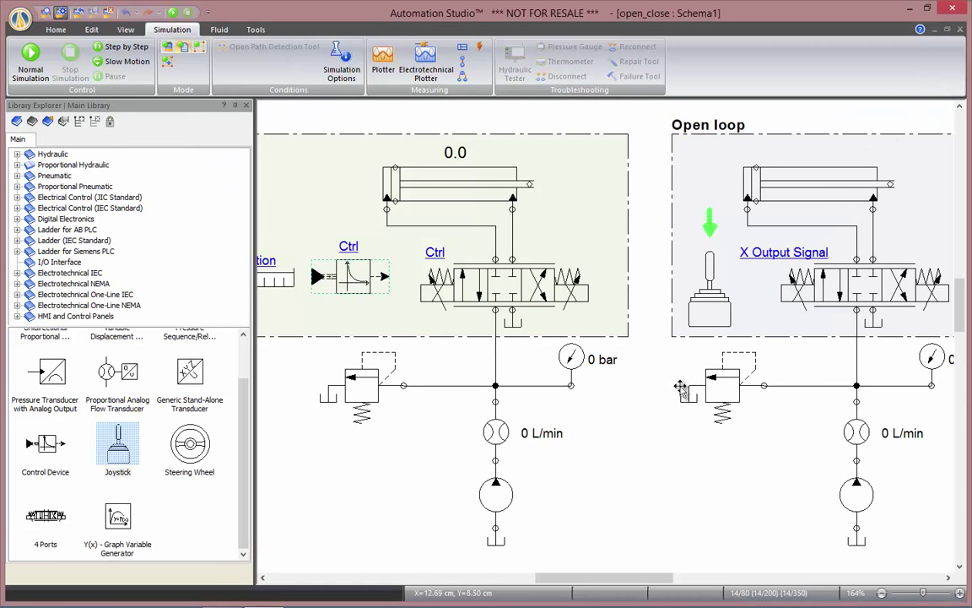
- Close open_close and open the command_position project
left_click(79, 12)
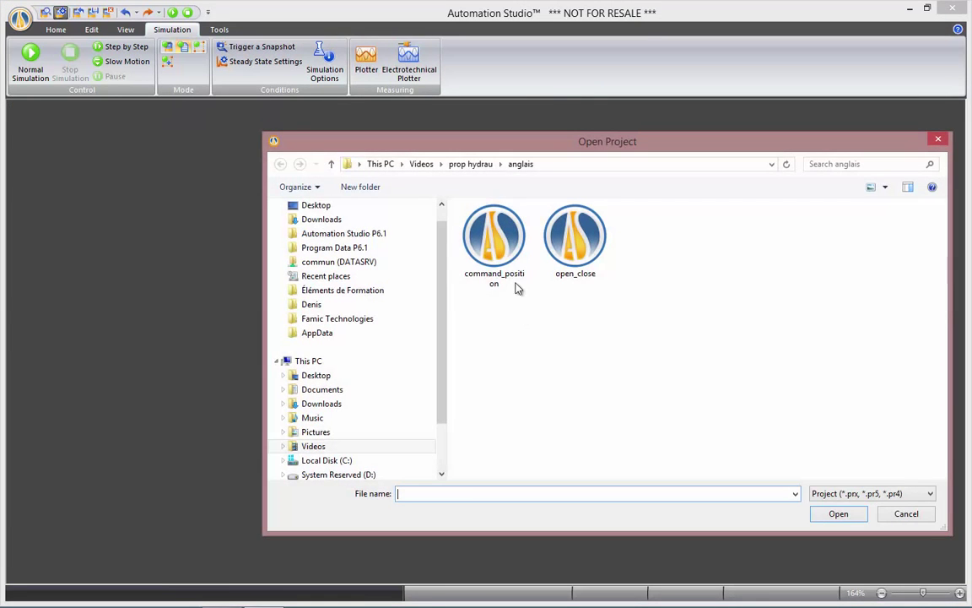
left_click(495, 243)
double_click(497, 245)
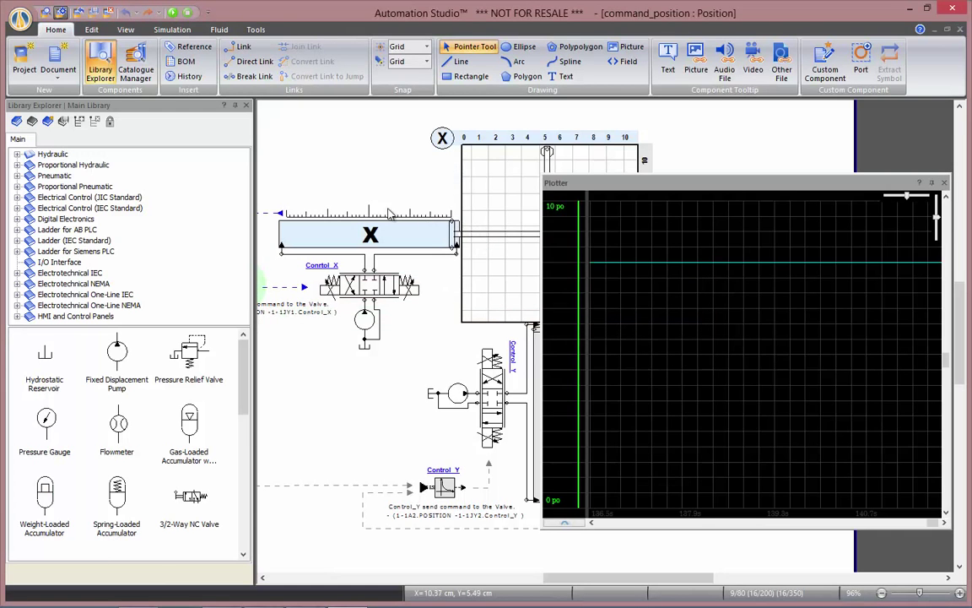
- Run the simulation and push joystick X to about 5.3, moving cylinder X toward mid-stroke
left_click(173, 13)
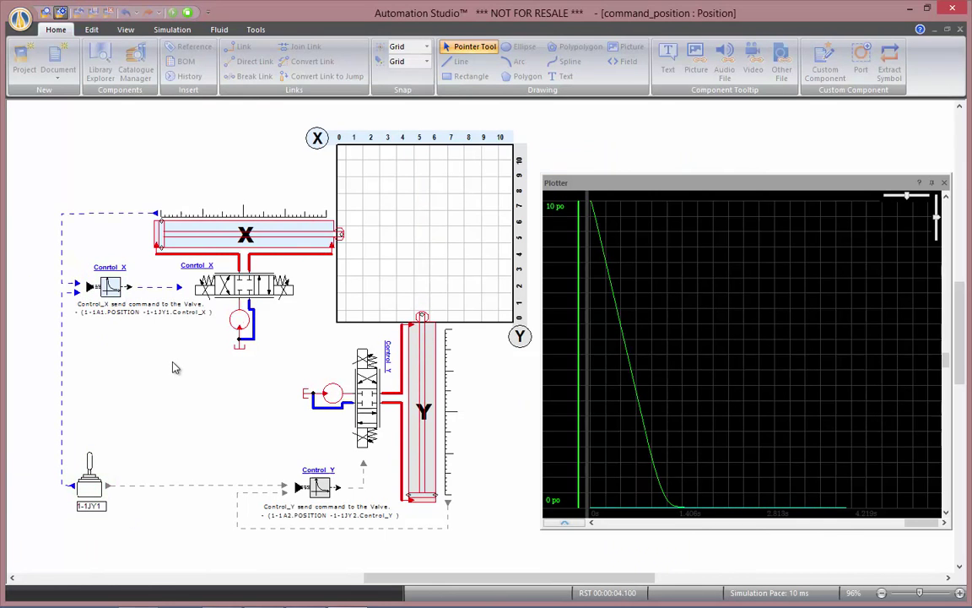
left_click(100, 481)
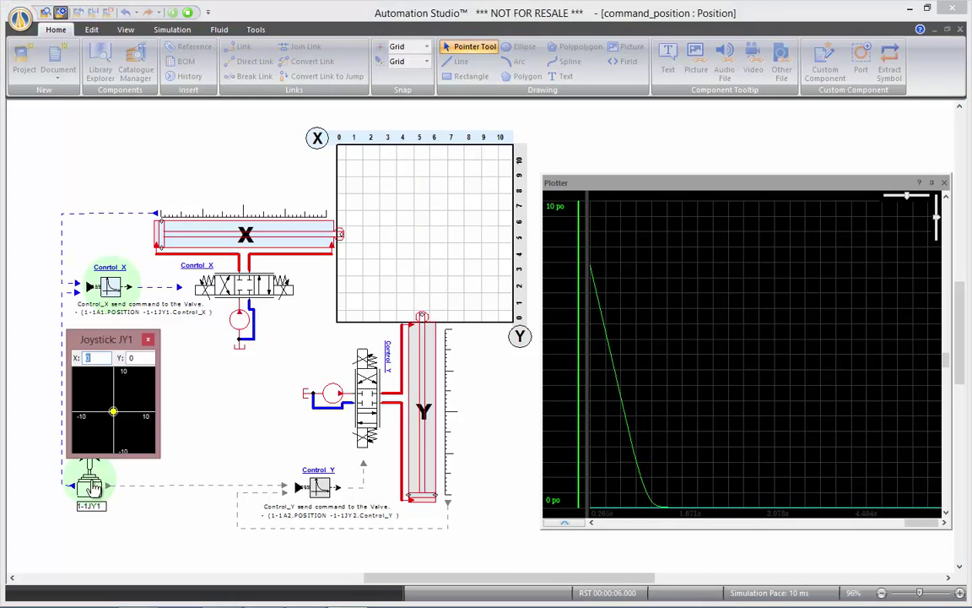
left_click_drag(122, 359, 123, 369)
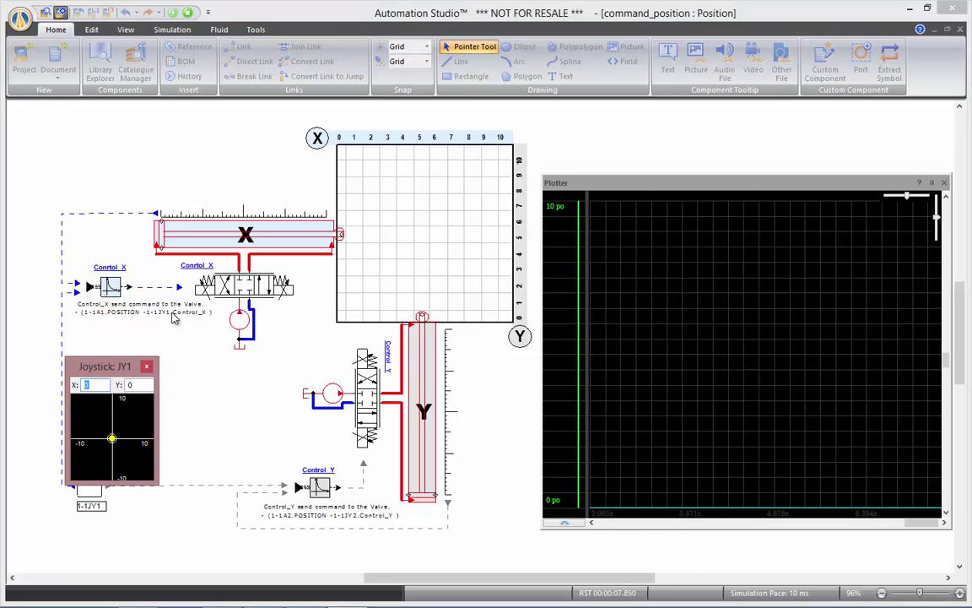
left_click_drag(113, 441, 135, 444)
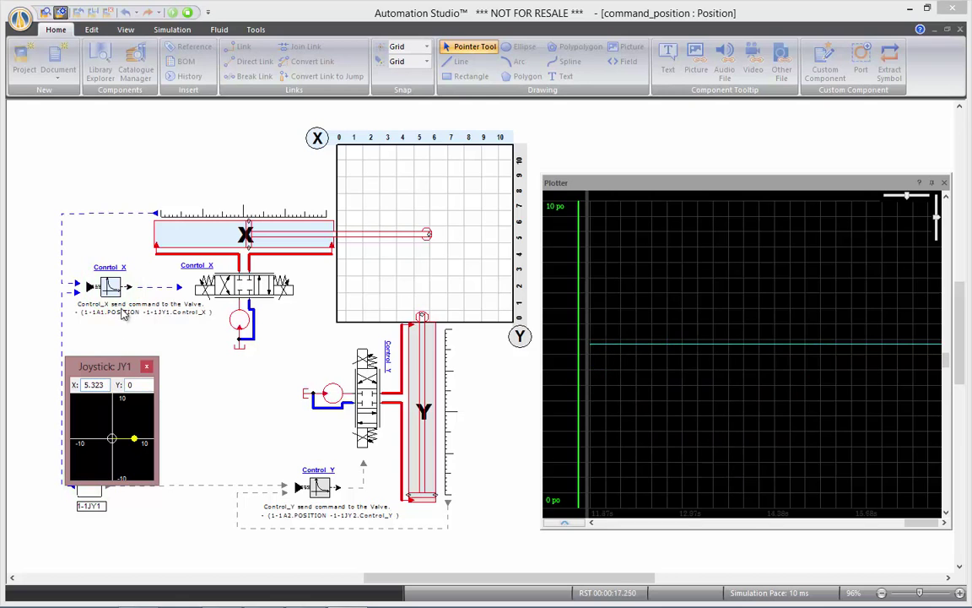
- Review Control_X's gain settings, then step the joystick X command to 7 and then 4
double_click(111, 284)
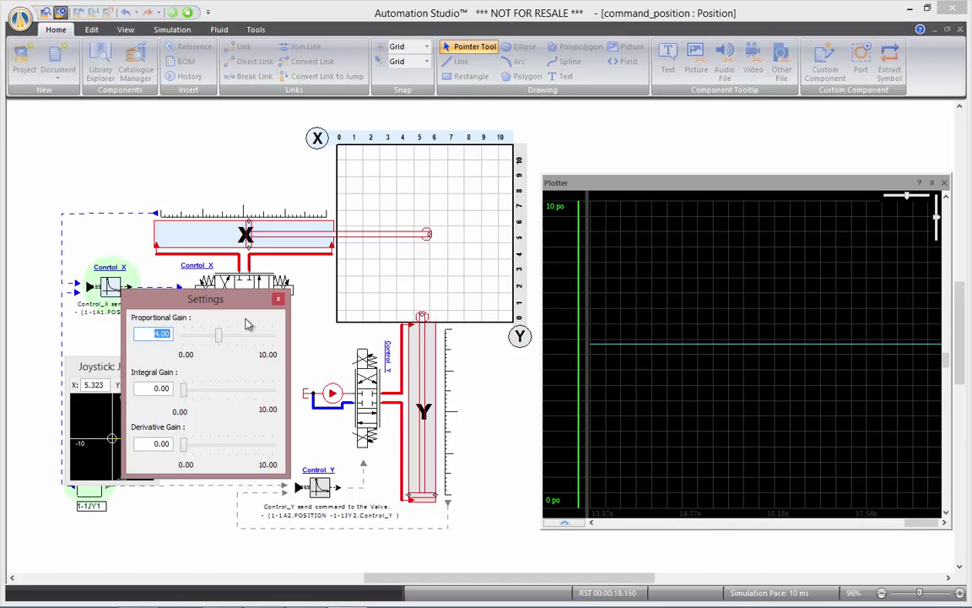
left_click(277, 299)
double_click(108, 384)
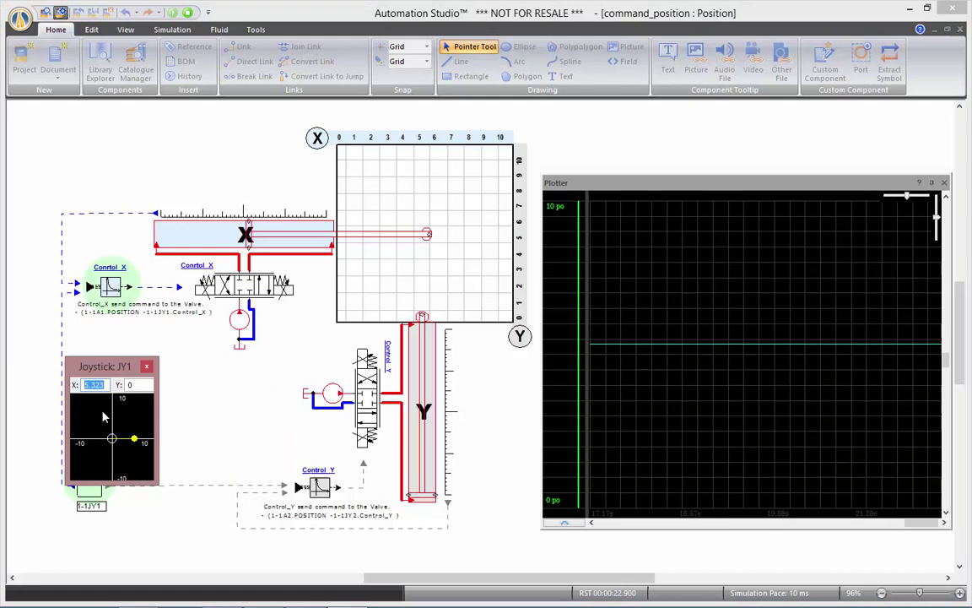
type("7")
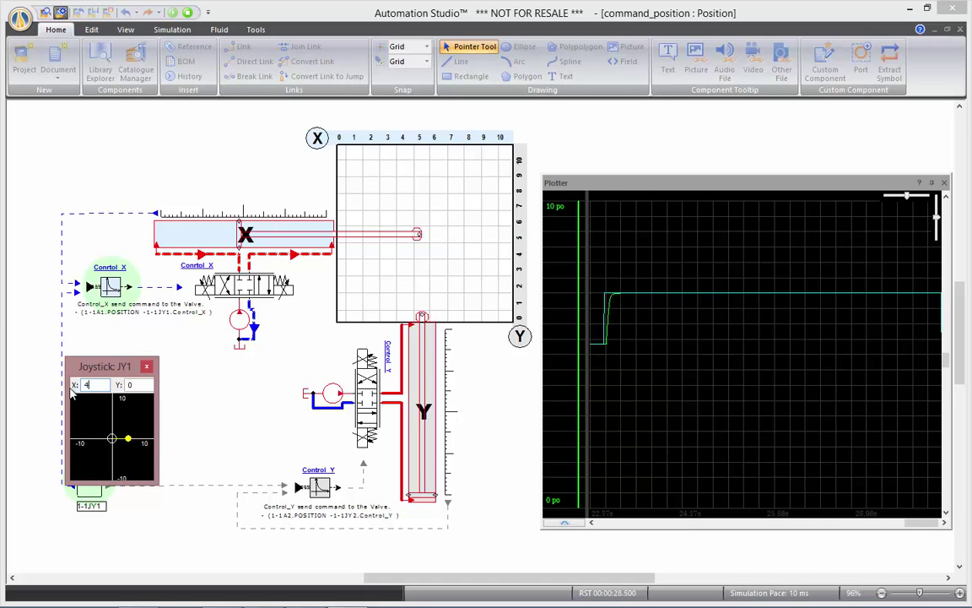
type("4")
- Increase Control_X's proportional gain using its slider
double_click(125, 299)
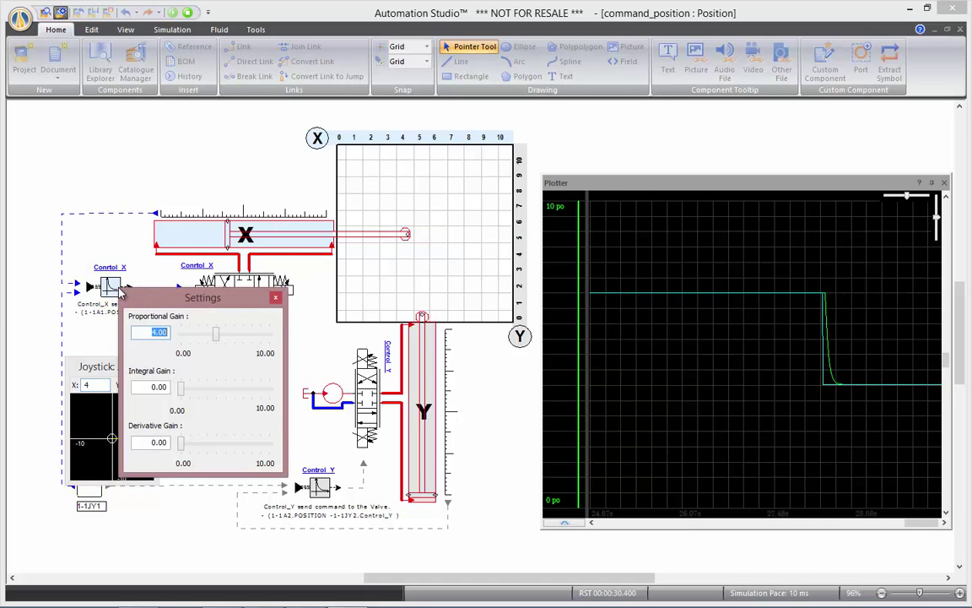
left_click_drag(226, 338, 262, 335)
left_click(276, 300)
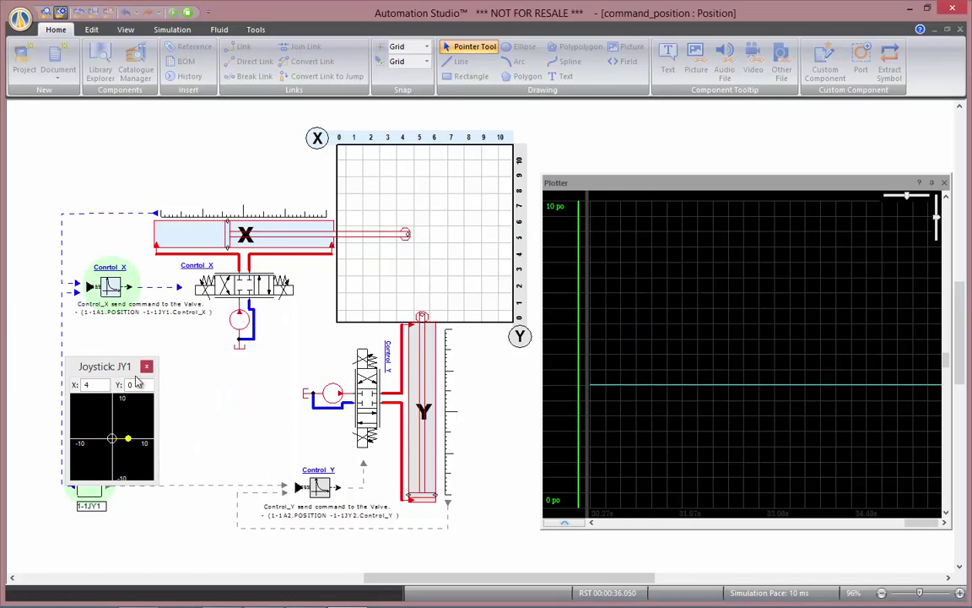
- Step the joystick X command through 5, 6 and 7
left_click(123, 424)
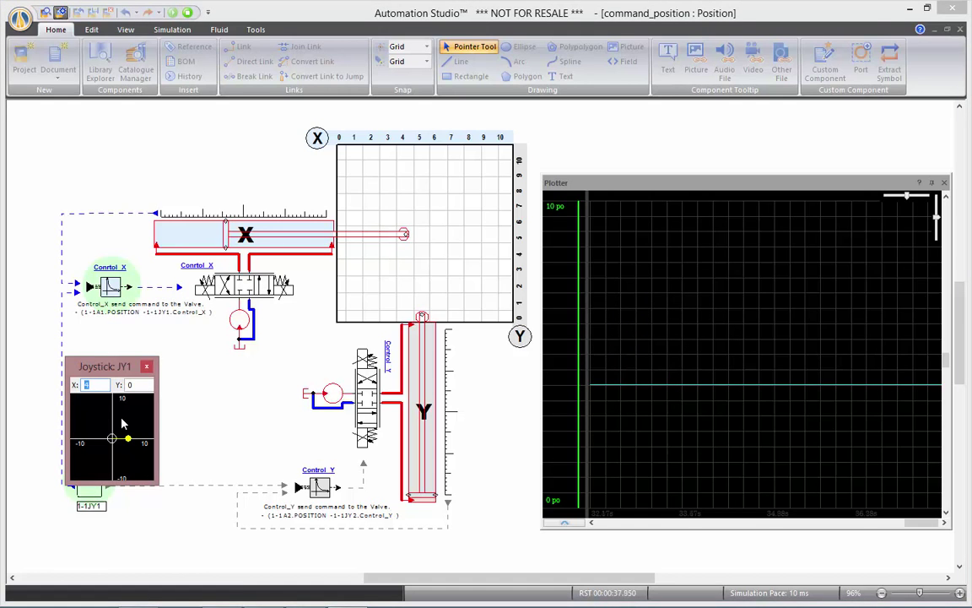
type("5")
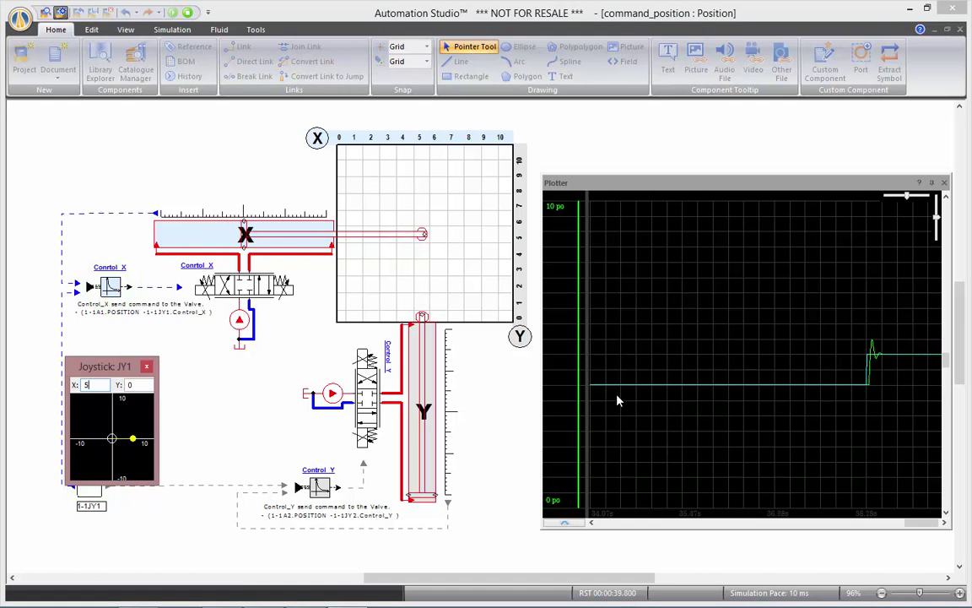
left_click(76, 387)
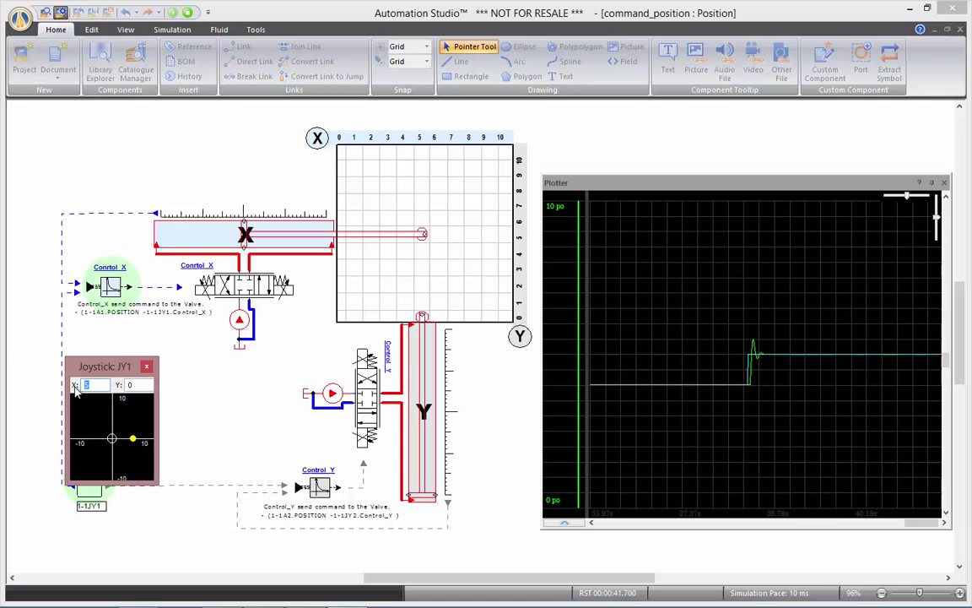
type("6")
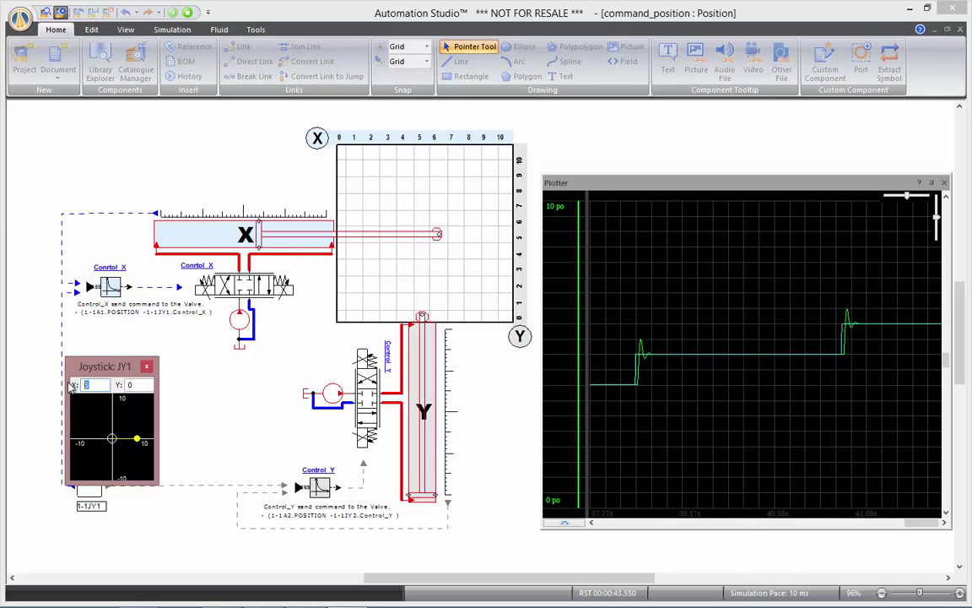
key("BackSpace")
type("7")
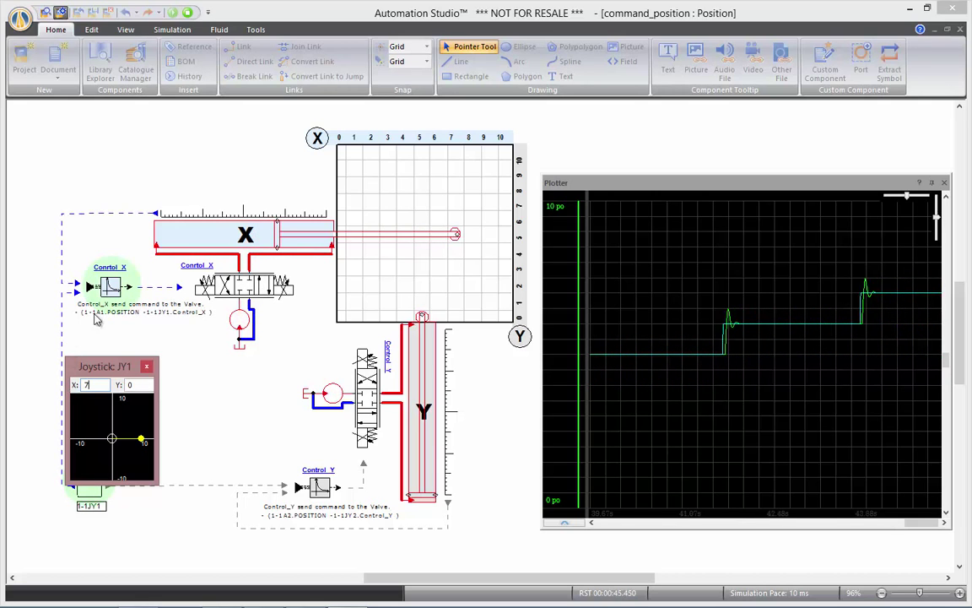
- Lower Control_X's proportional gain to 1.50
double_click(110, 285)
left_click_drag(254, 334, 191, 341)
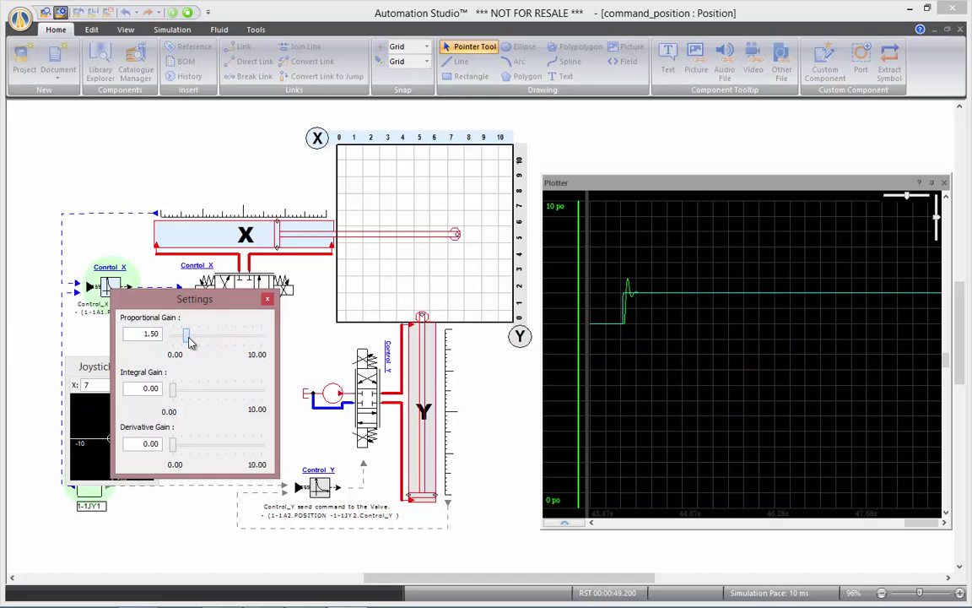
key("Return")
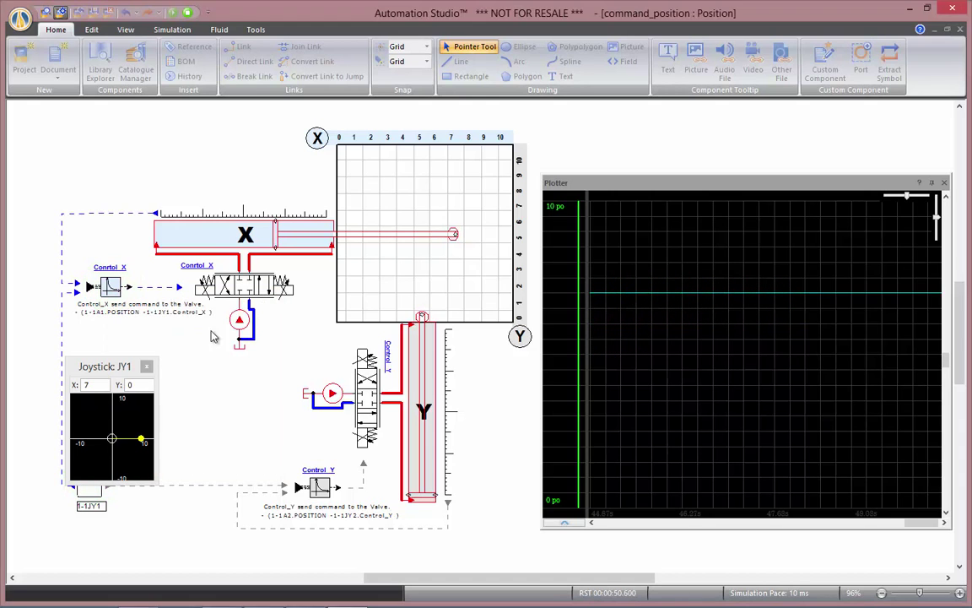
- Step the joystick X command to 5, then 2, to compare the response
double_click(98, 384)
type("5")
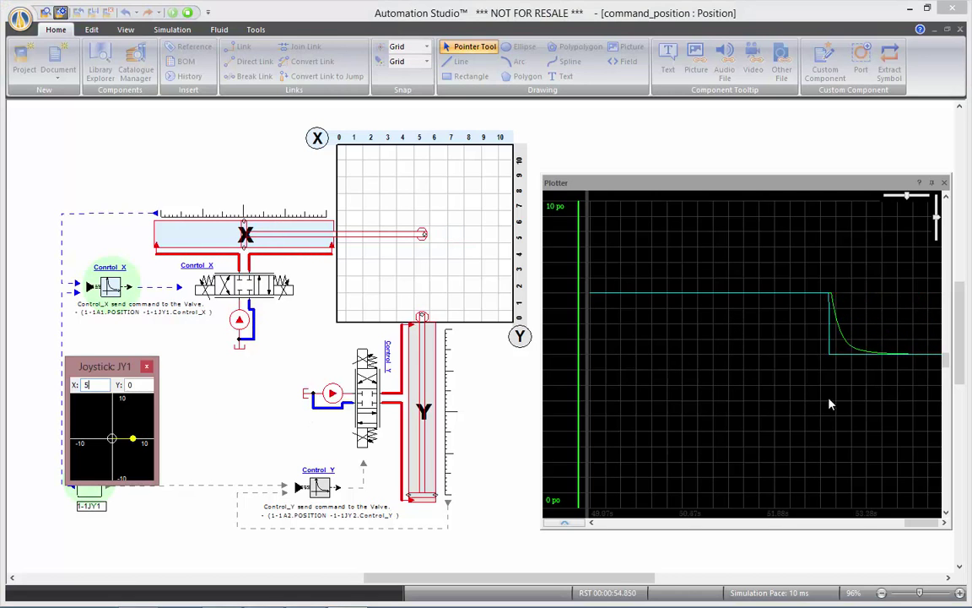
double_click(98, 385)
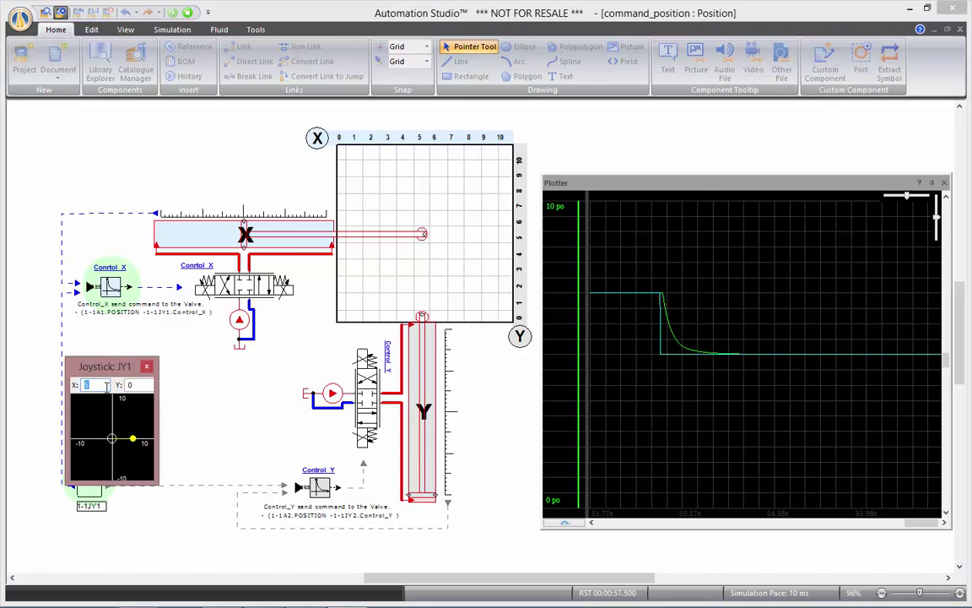
type("2")
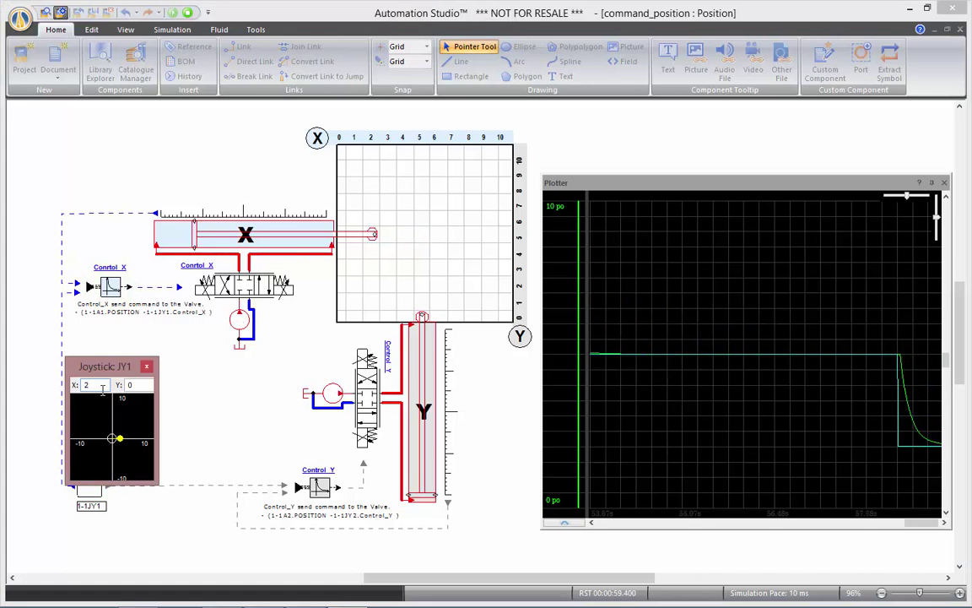
- Set Control_X to proportional gain 4.00 and integral gain 2.10
double_click(118, 290)
left_click_drag(182, 386, 194, 388)
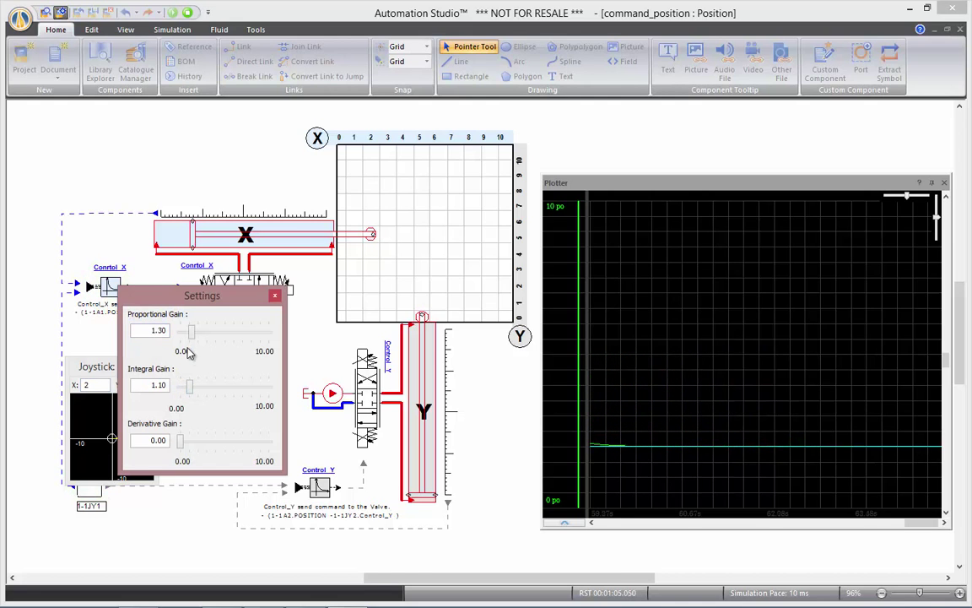
left_click_drag(192, 333, 216, 334)
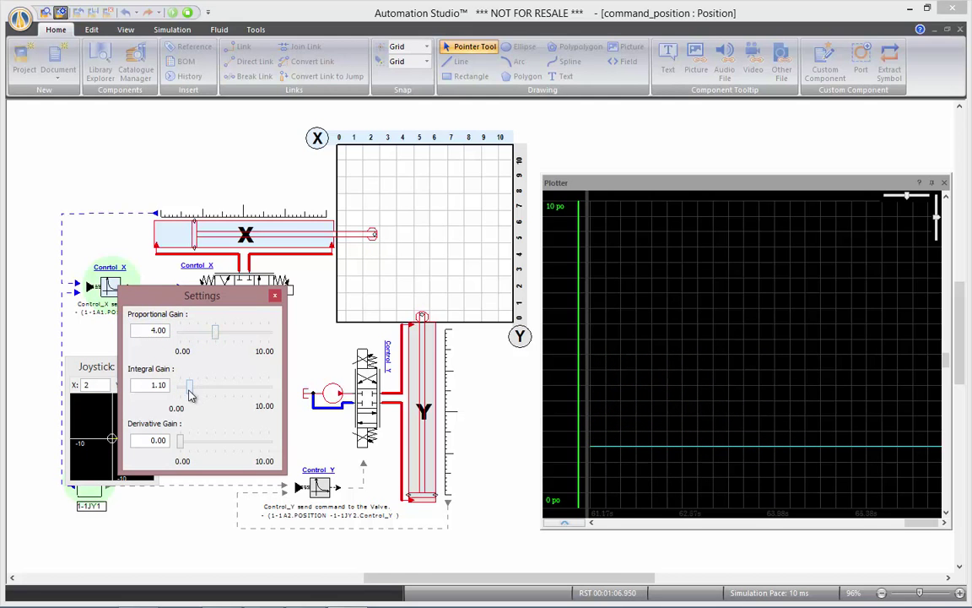
left_click_drag(191, 386, 196, 395)
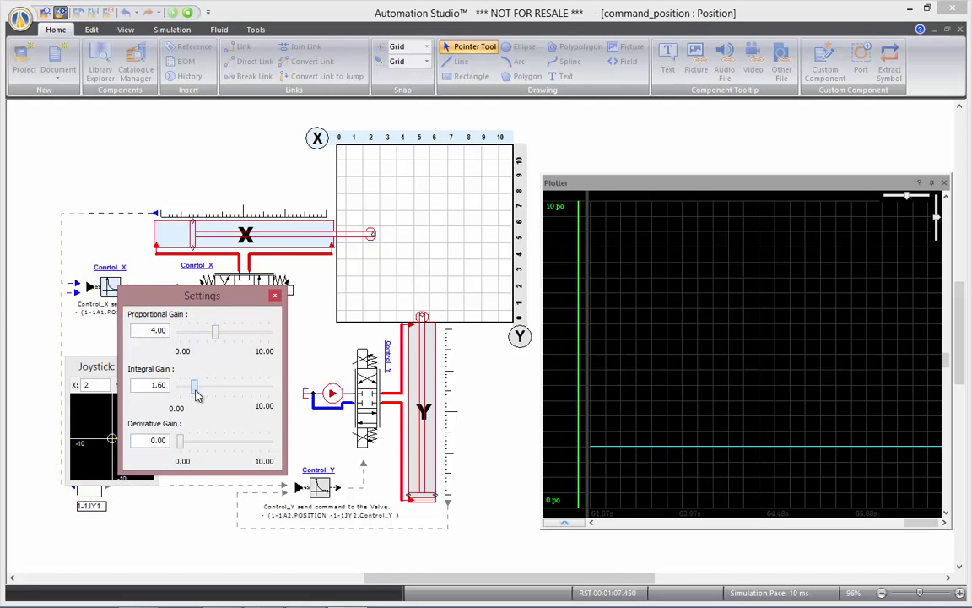
left_click(274, 295)
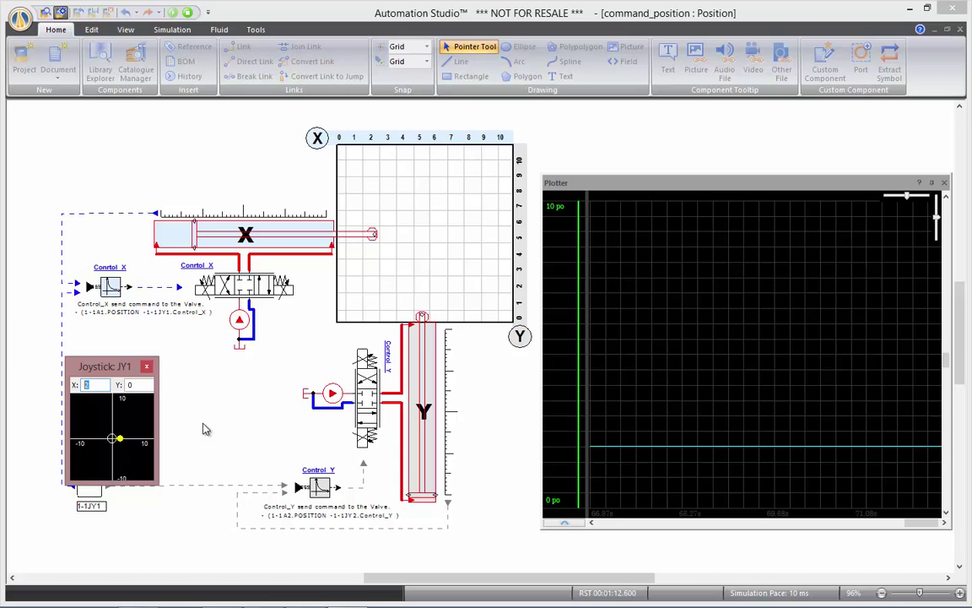
- Step the joystick X command to 5 and then 6 to test the tuning
type("5")
key("Return")
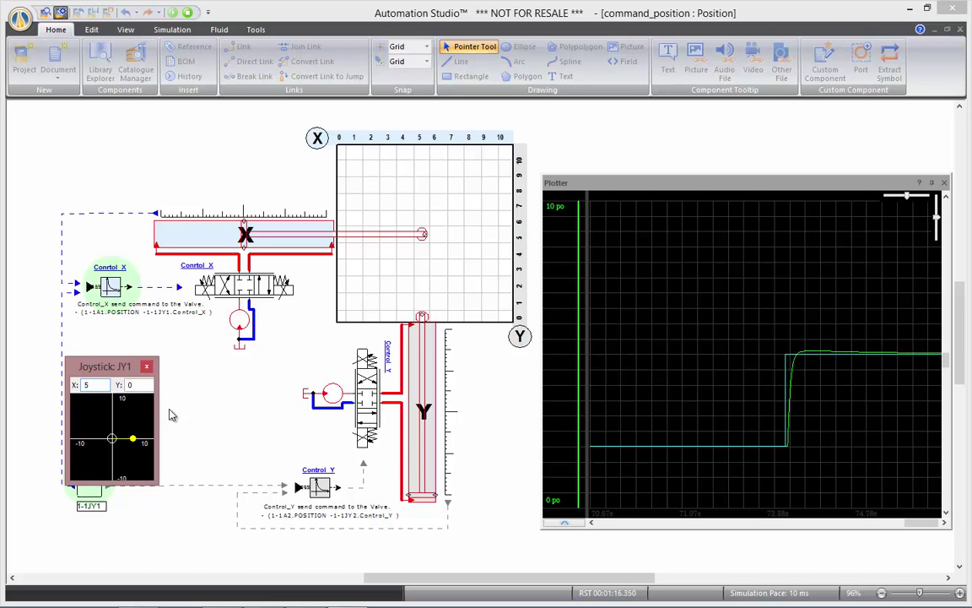
left_click(80, 385)
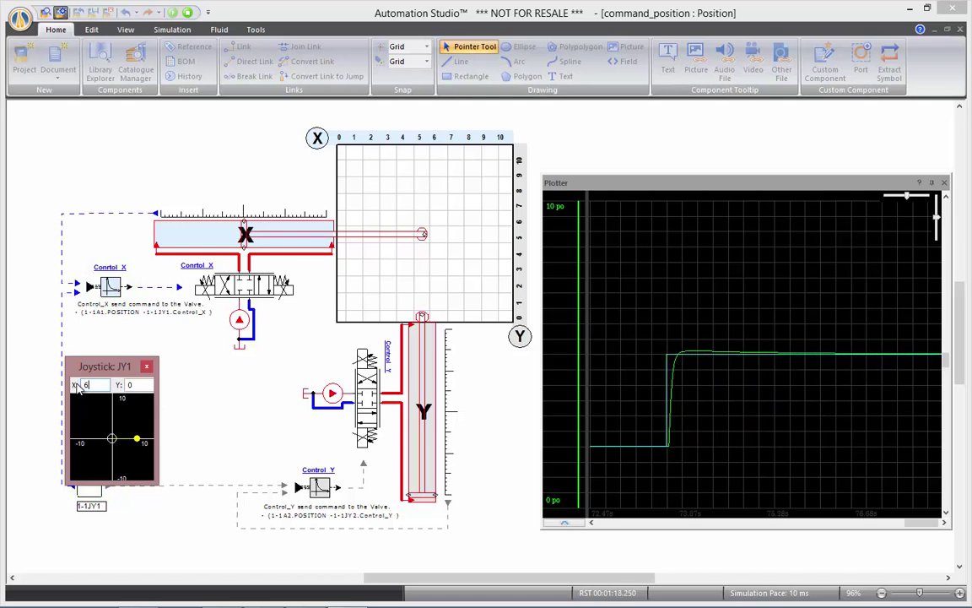
type("6")
key("Return")
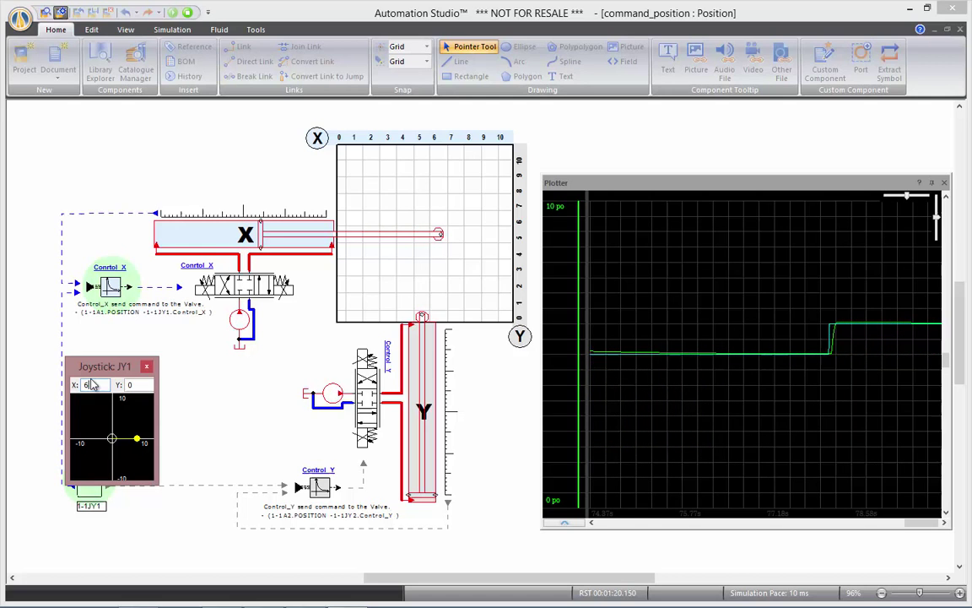